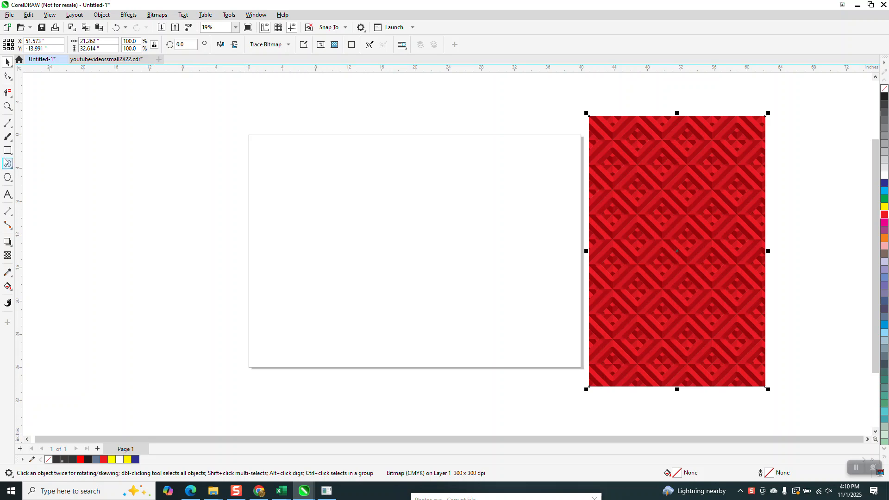
Step: Draw a square about 4.85 inches wide on the page with a smaller concentric square inside it
drag(352, 195, 346, 235)
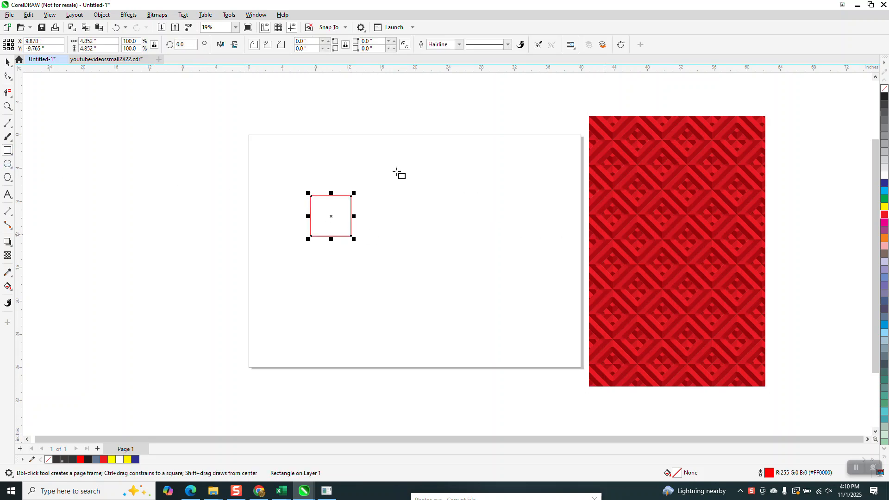
drag(355, 192, 353, 204)
Step: Fill the region between the two squares with red using the Smart Fill tool
click(8, 286)
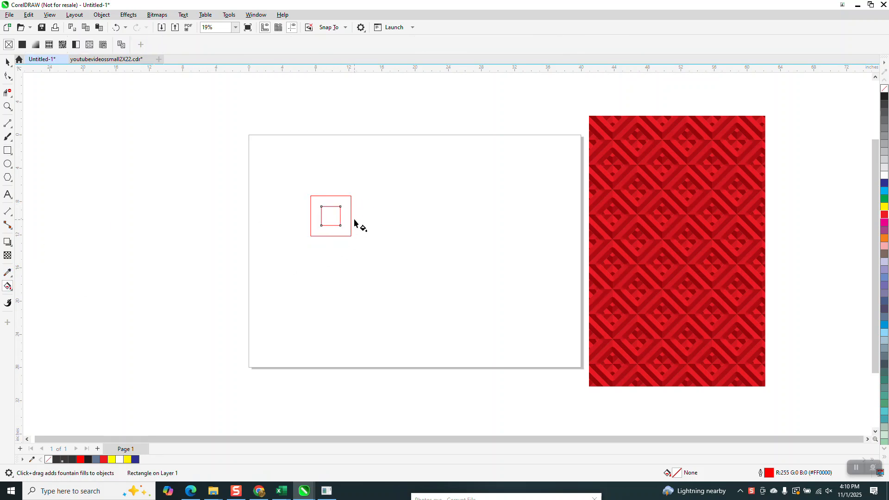
click(11, 291)
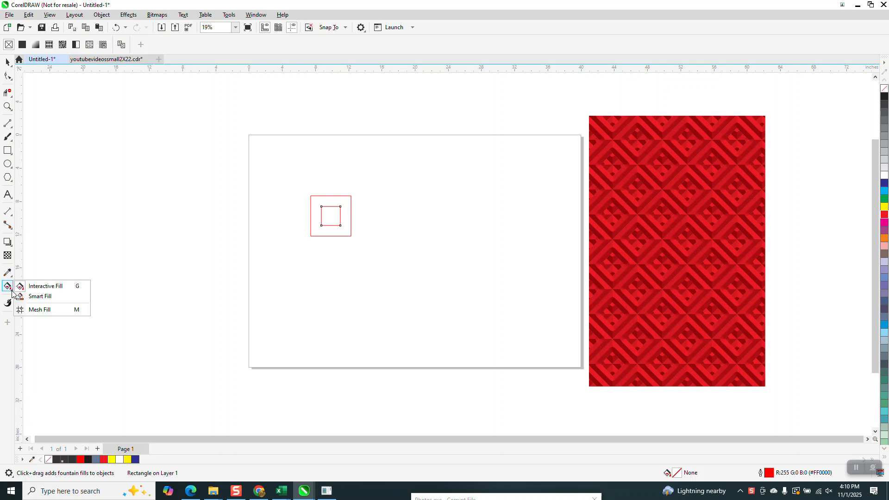
click(45, 285)
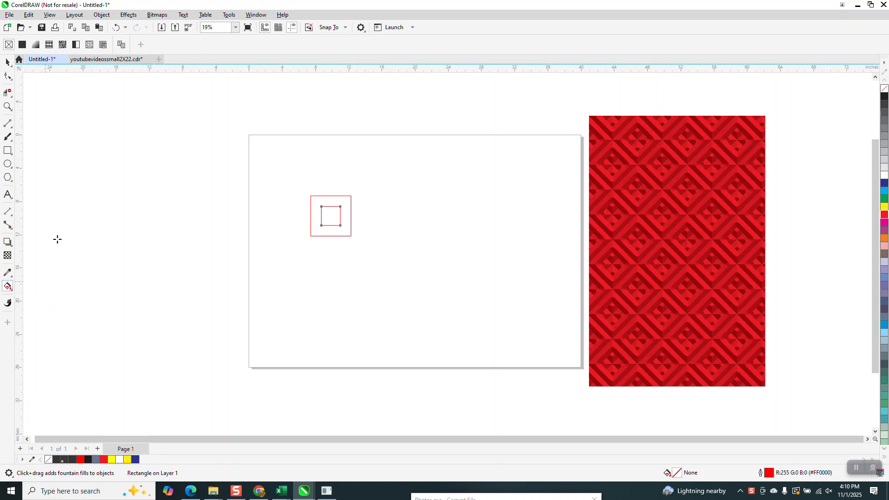
click(105, 45)
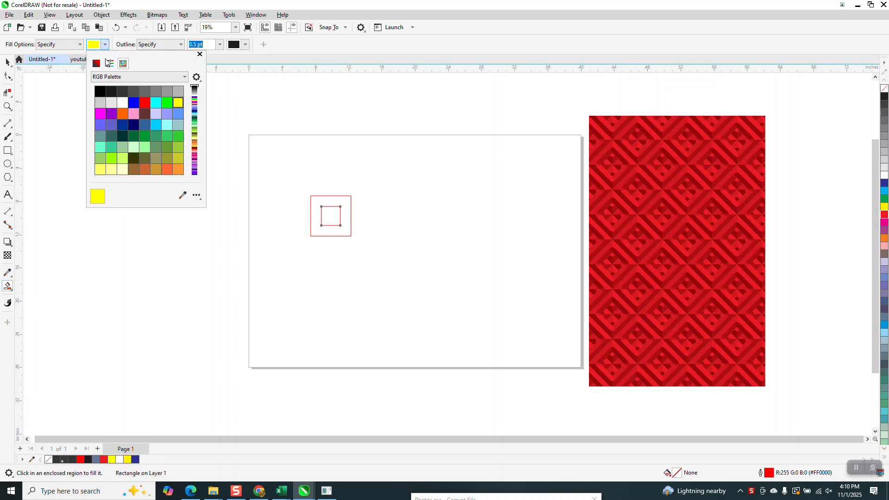
click(145, 102)
click(348, 209)
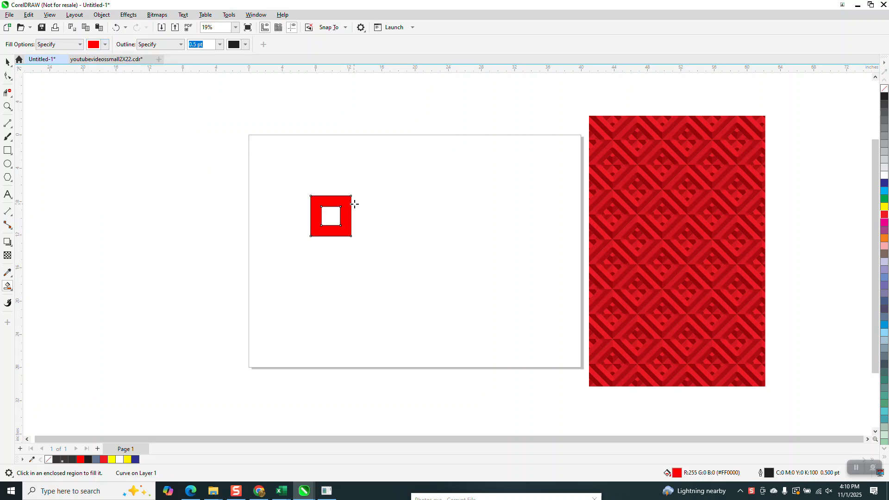
Step: Move the red frame 12 inches to the right and delete the two original outline squares
key(Right)
key(Right)
key(Right)
key(Right)
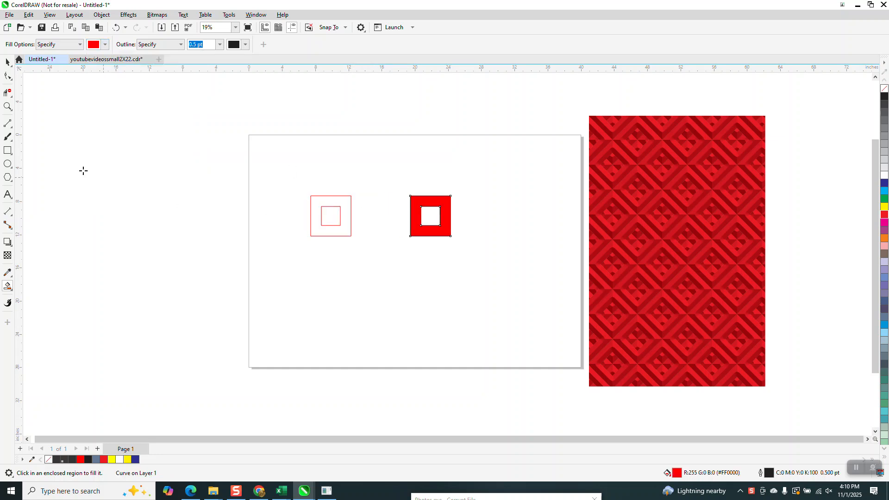
key(space)
drag(298, 185, 361, 245)
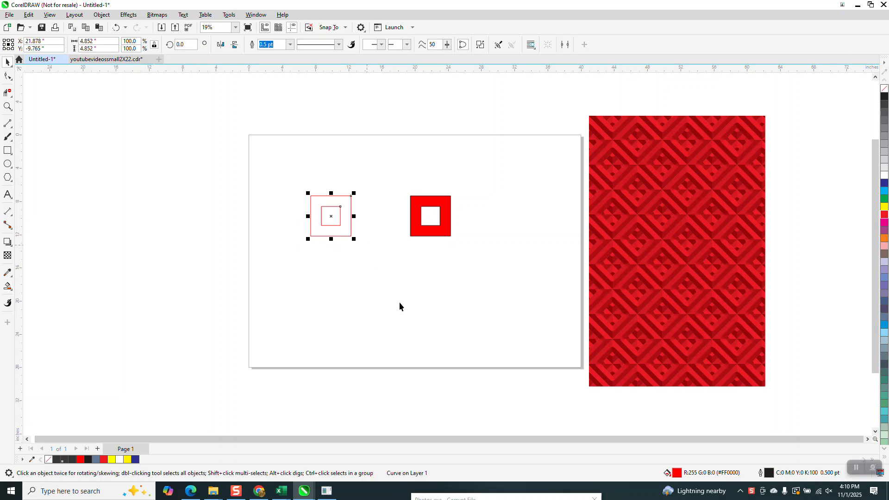
key(Delete)
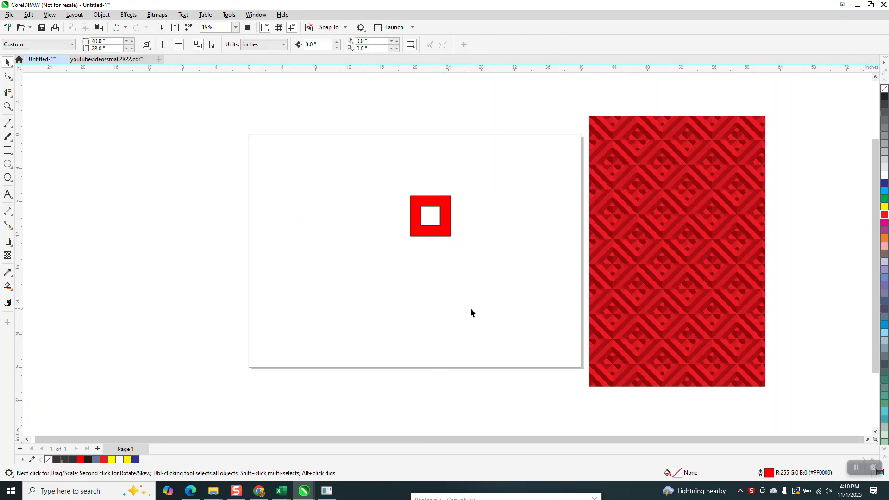
Step: Open the Bevel effect settings for the red frame
click(448, 214)
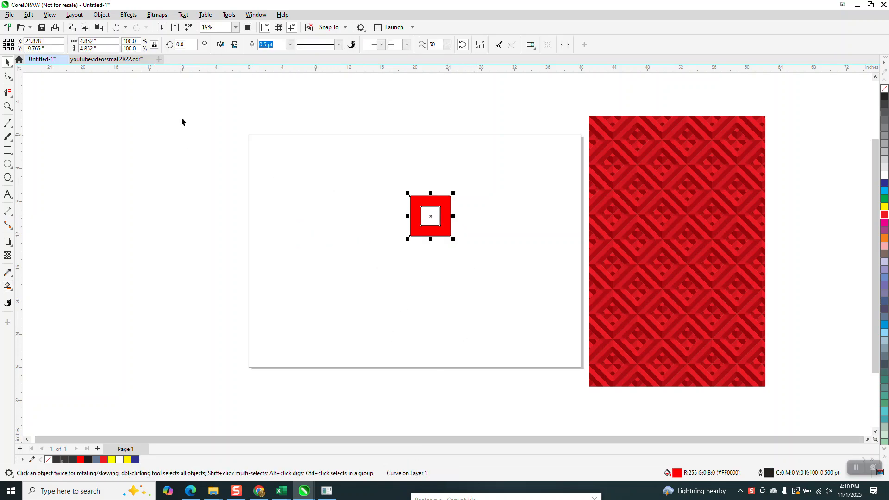
click(129, 15)
click(145, 206)
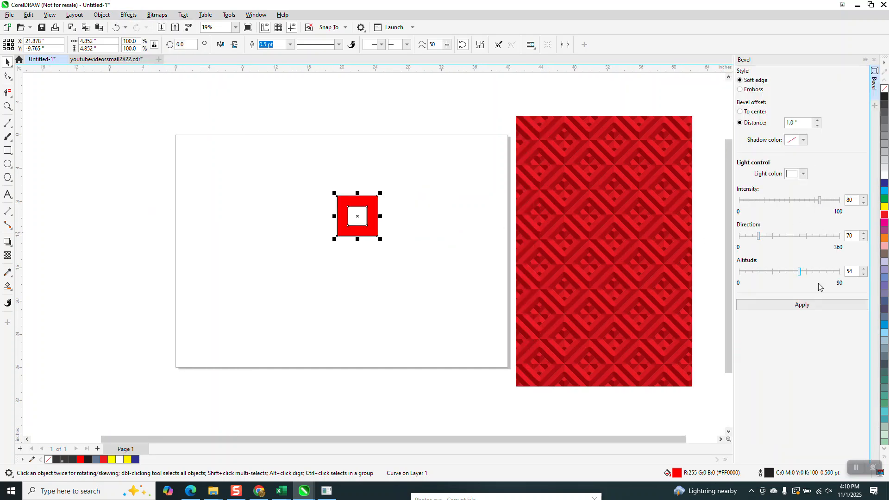
Step: Try a soft-edge bevel with a 1.0-inch distance on the red frame, inspect it up close and undo it
click(811, 305)
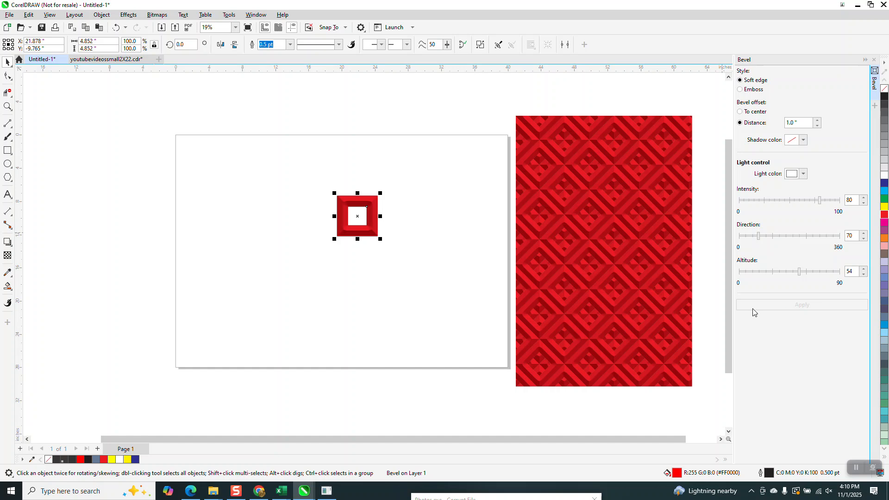
click(8, 107)
drag(334, 196, 386, 245)
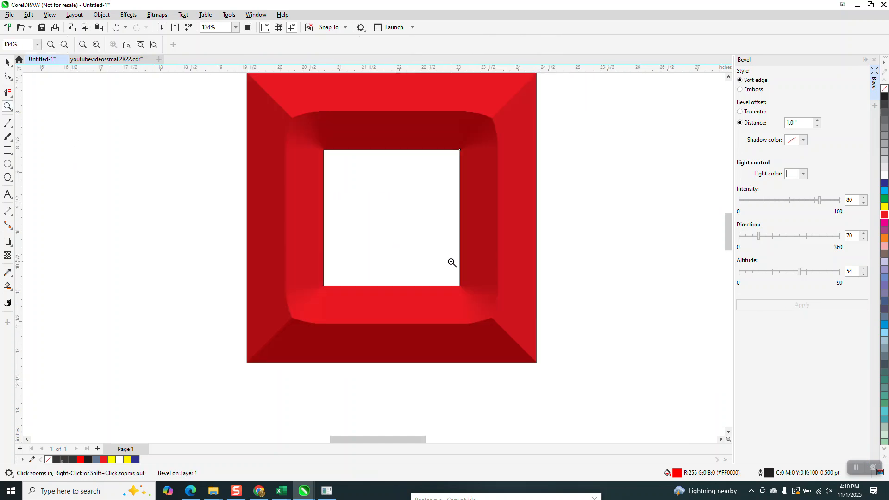
right_click(452, 263)
click(7, 61)
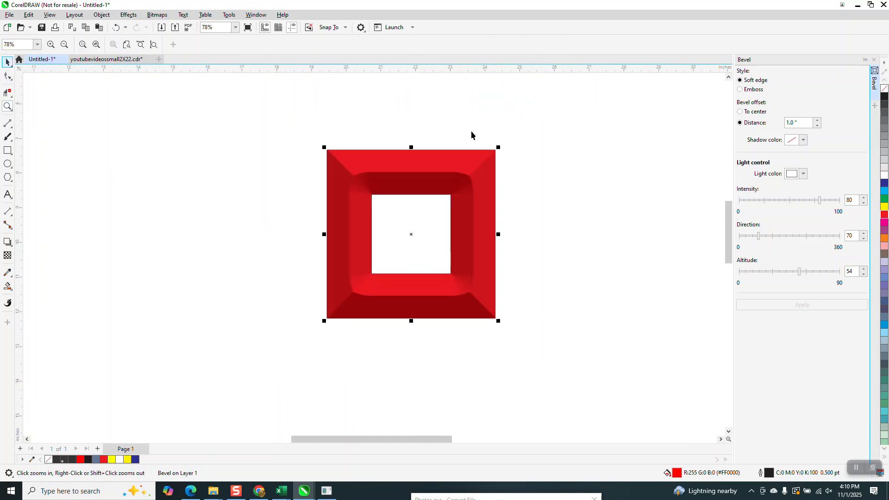
click(116, 27)
Step: Try a bevel distance of 10.0 inches on the red frame and undo it
double_click(798, 123)
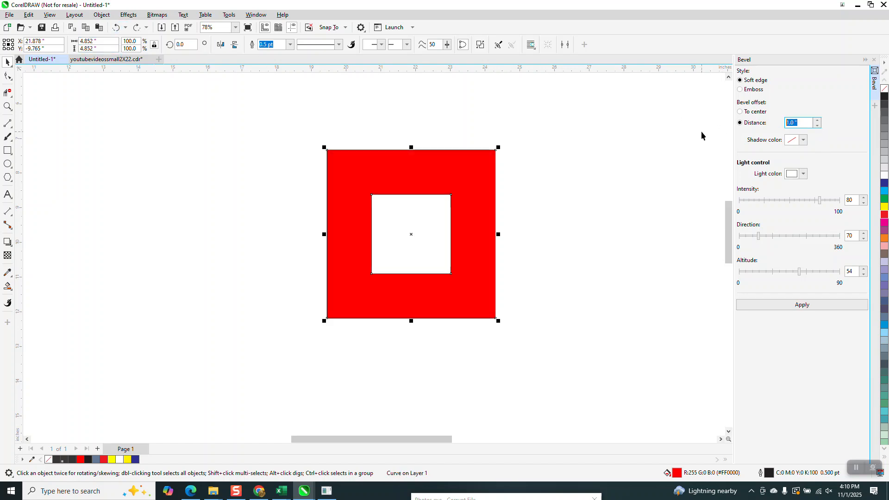
key(Return)
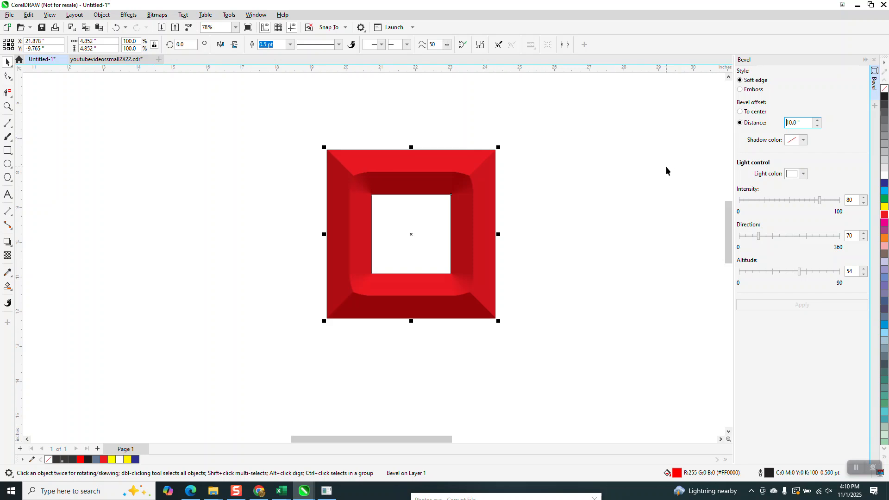
click(116, 27)
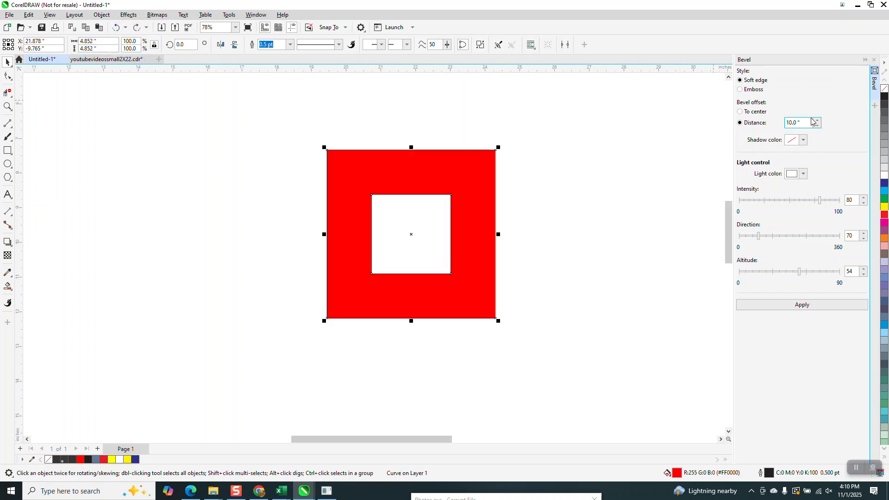
Step: Apply a soft-edge bevel with a 0.75-inch distance to the red frame
drag(810, 123, 750, 124)
text(.75)
key(Return)
Step: Try reducing the frame's bevel distance to 0.25 inches, inspect it up close and undo the change
drag(786, 124, 778, 127)
text(.)
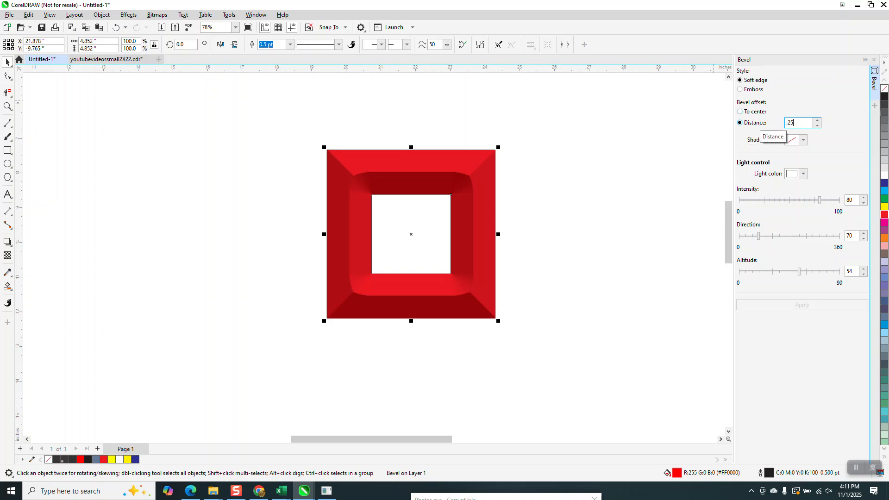
text(25)
key(Return)
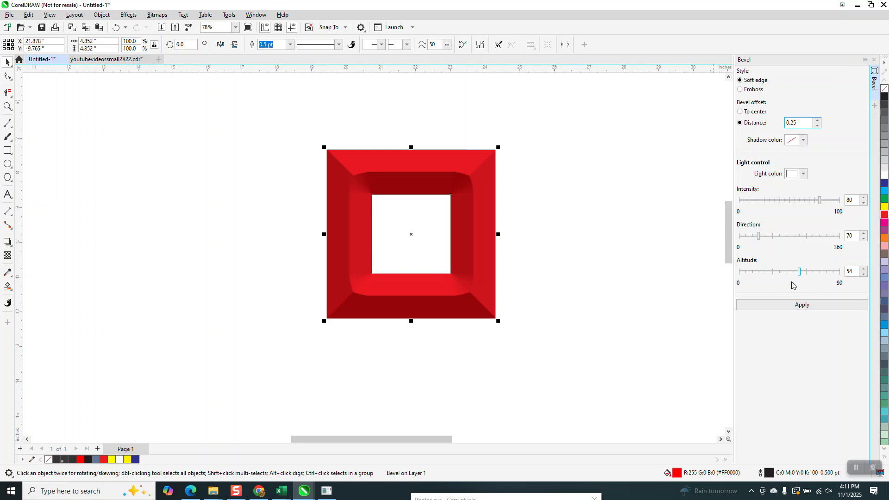
click(804, 306)
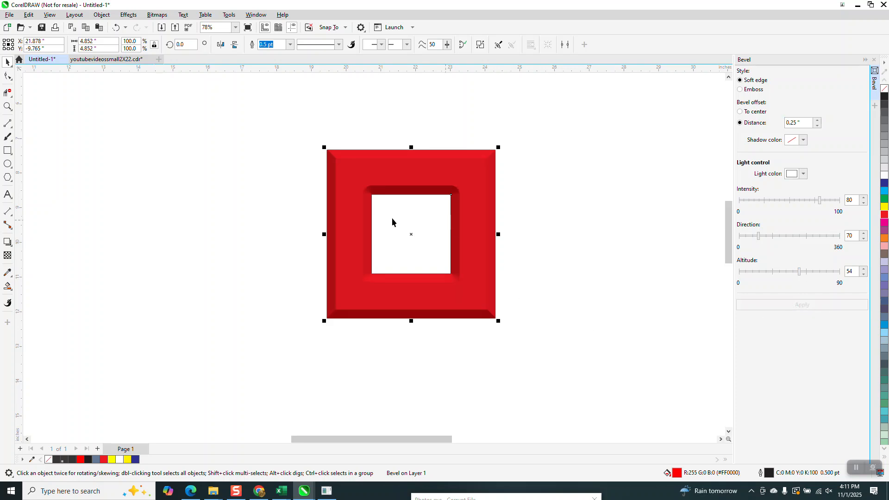
click(4, 107)
drag(317, 142, 533, 362)
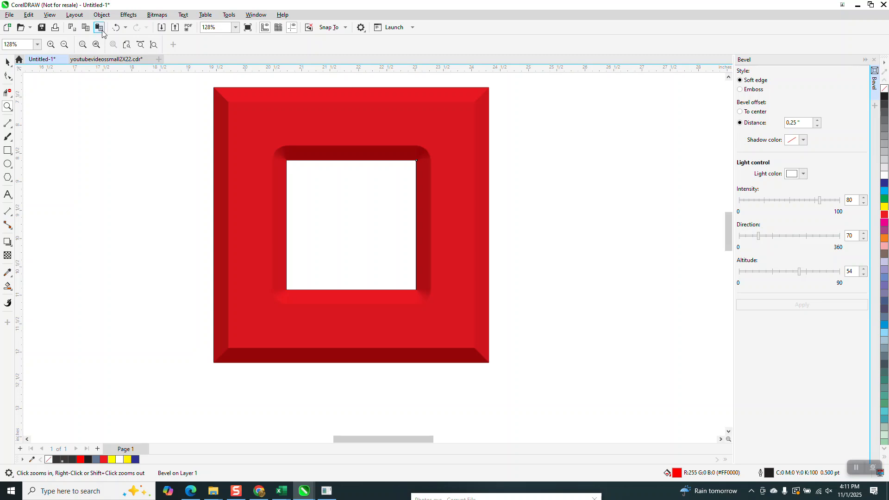
click(116, 28)
Step: Rotate the beveled frame 45 degrees into a diamond
right_click(335, 214)
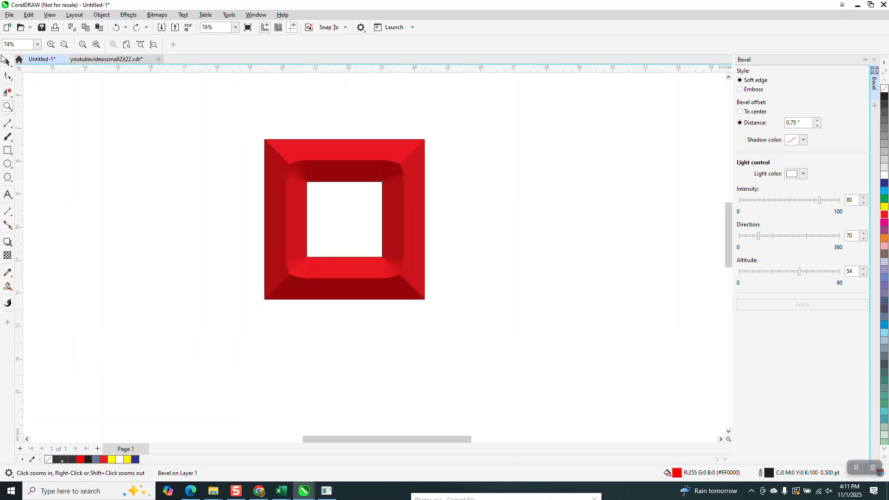
click(6, 61)
drag(258, 119, 519, 345)
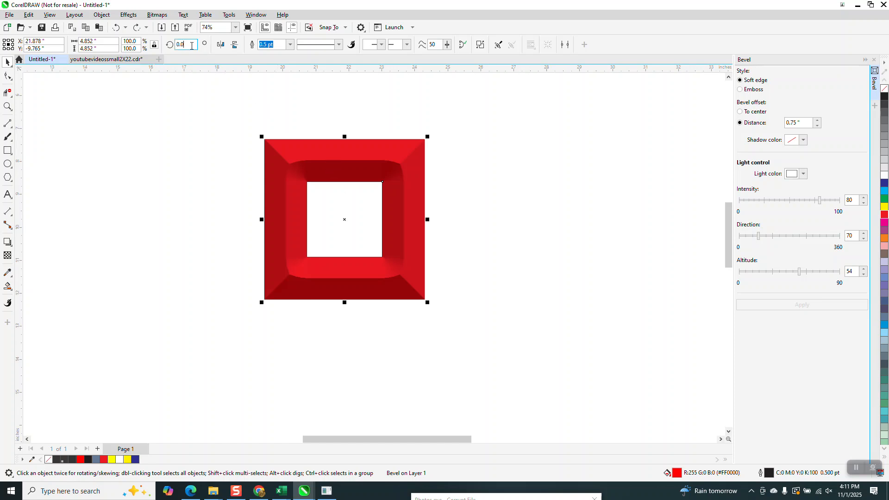
text(45)
key(Return)
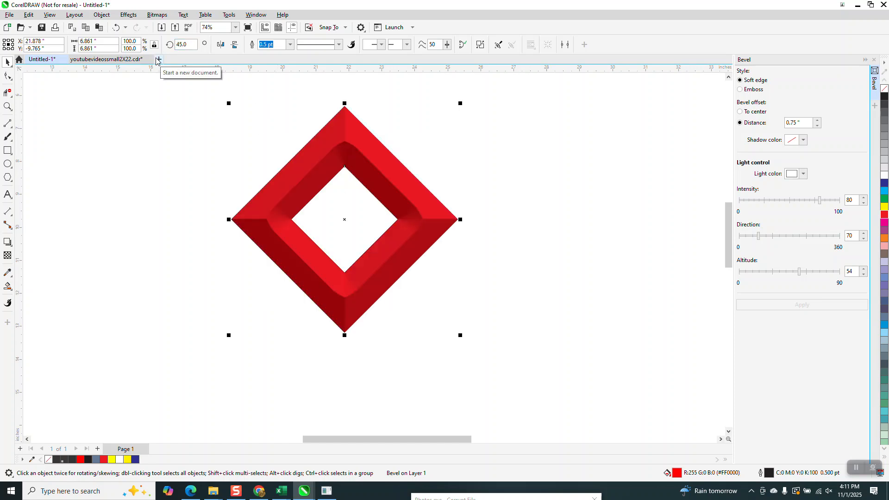
Step: Set the diamond's width to 6 inches, scaling it proportionally
click(97, 41)
text(6)
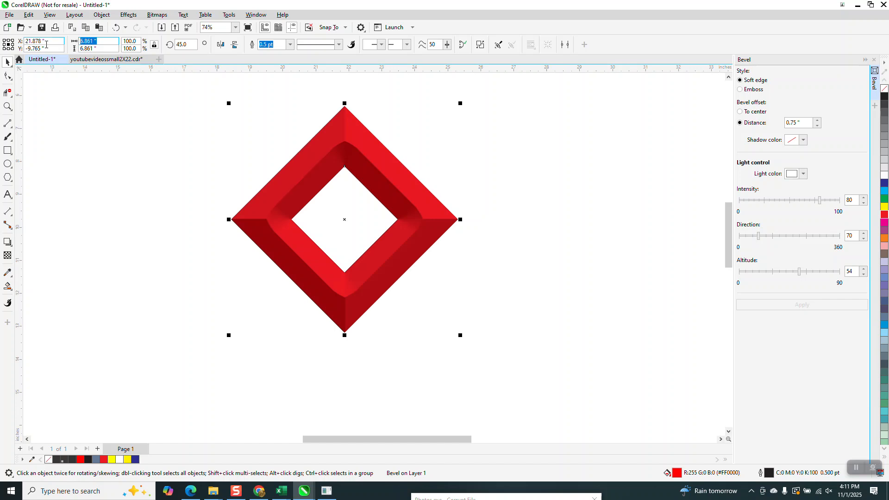
key(Return)
Step: Set the nudge distance to 6 inches and move the diamond to the upper-left area of the page
click(172, 125)
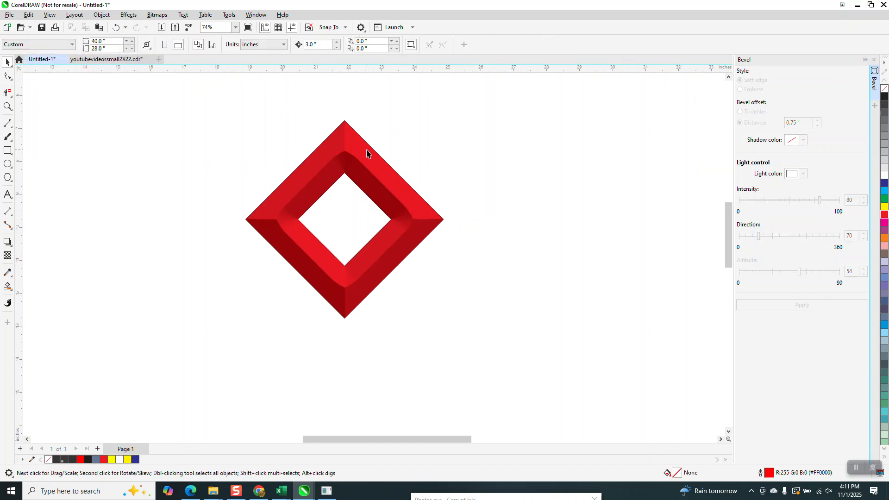
click(319, 44)
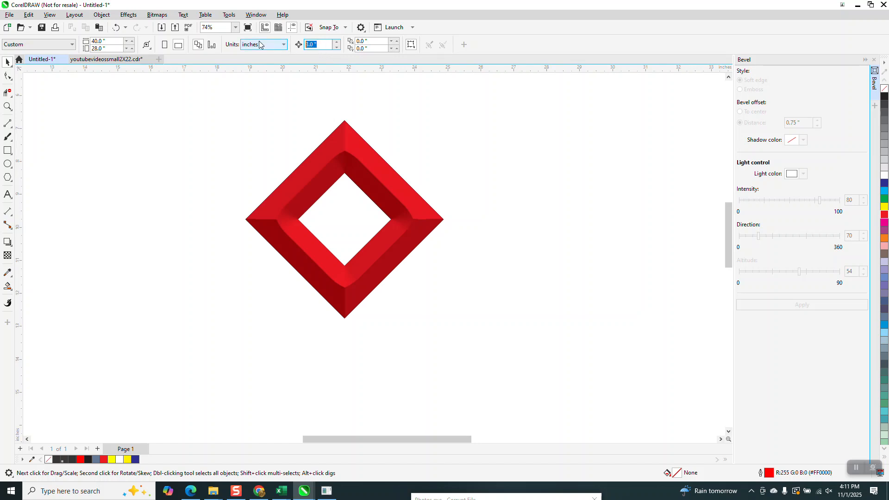
text(6)
scroll(406, 203, down, 1)
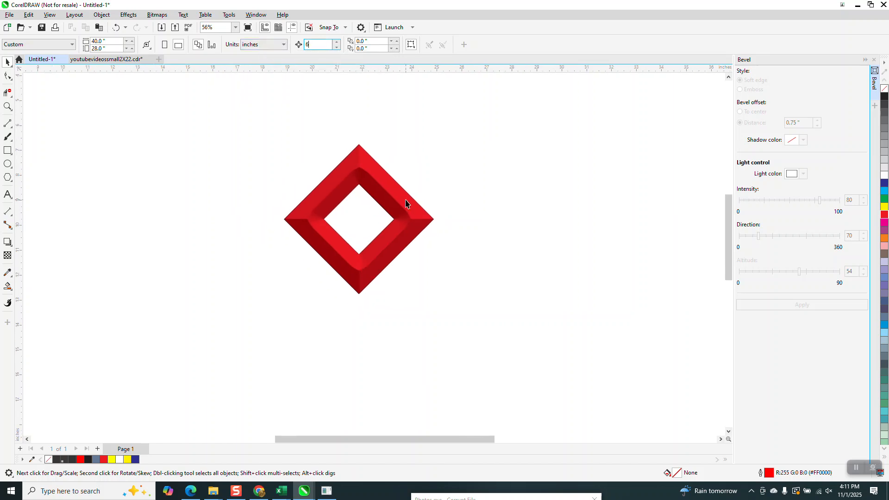
scroll(406, 203, down, 1)
drag(402, 201, 174, 153)
Step: Build a horizontal row of six diamonds by repeatedly duplicating the diamond 6 inches to the right
key(plus)
key(Right)
key(ctrl+r)
key(ctrl+r)
key(ctrl+r)
key(ctrl+r)
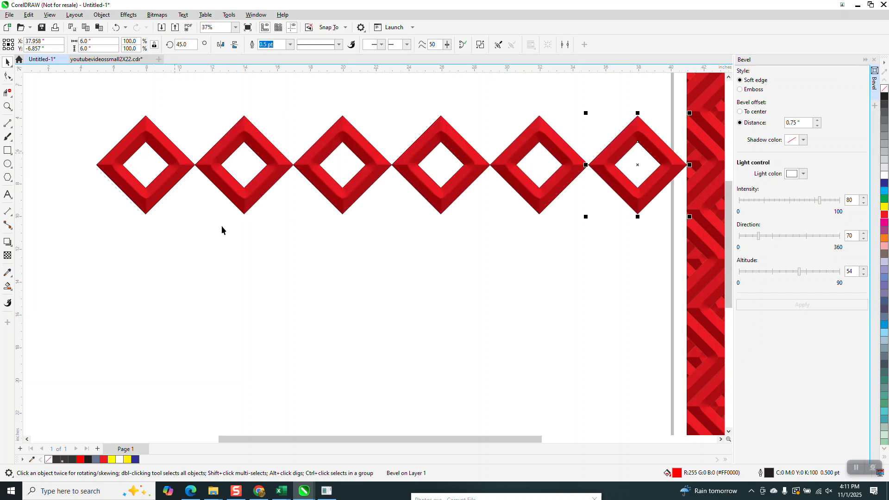
Step: Group the whole row of diamonds and move it up and left so it fits within the page
scroll(205, 209, down, 1)
drag(125, 117, 577, 240)
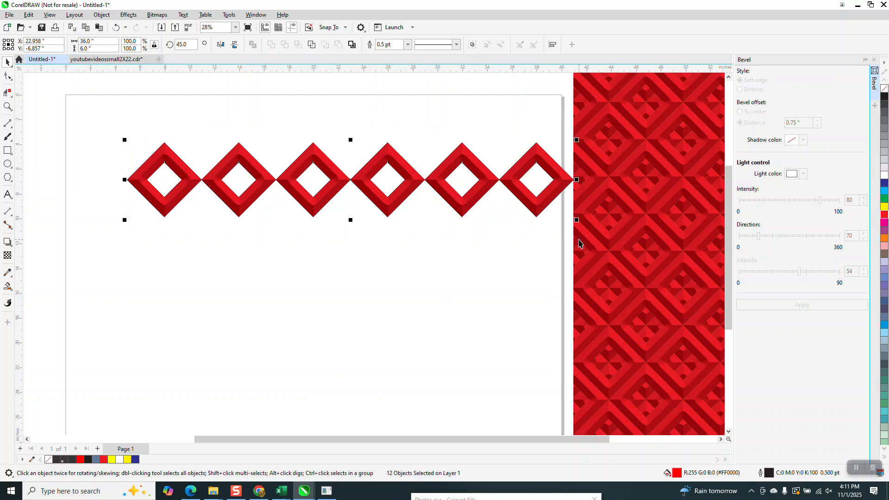
key(ctrl+g)
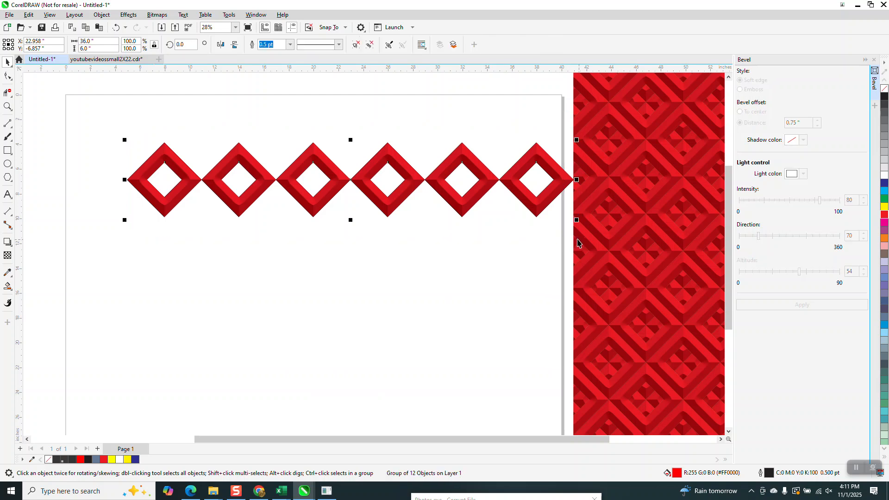
drag(364, 179, 339, 153)
Step: Set the nudge distance to 3 inches and place a duplicate of the grouped diamond row 3 inches lower
click(315, 74)
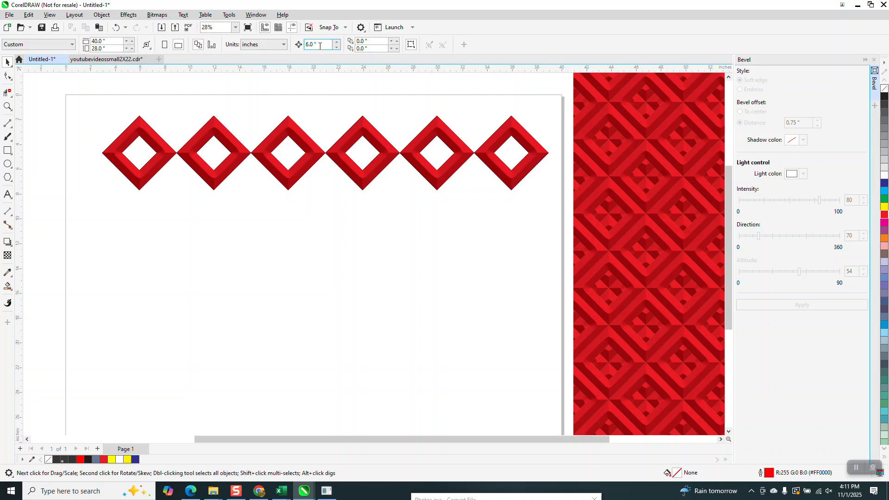
text(3)
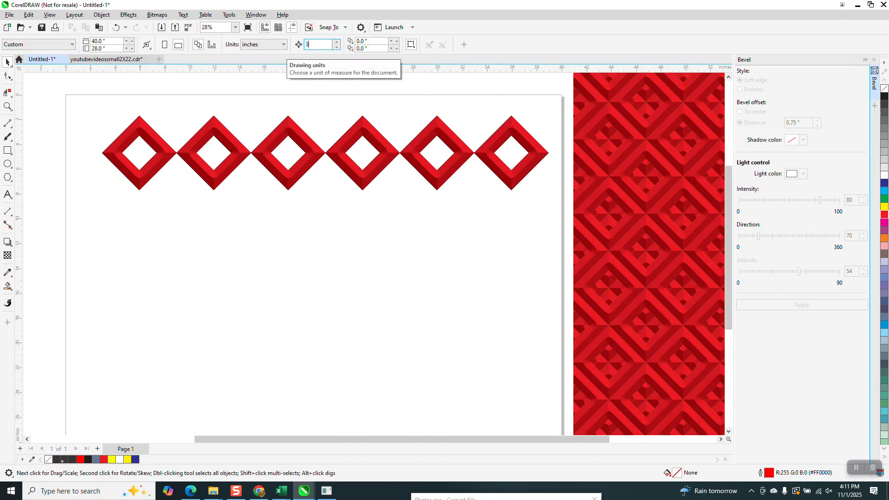
click(379, 139)
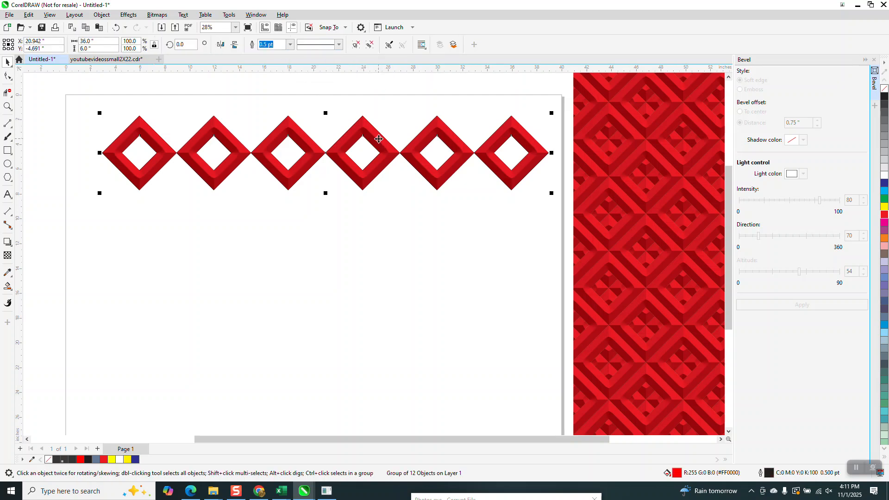
key(ctrl+d)
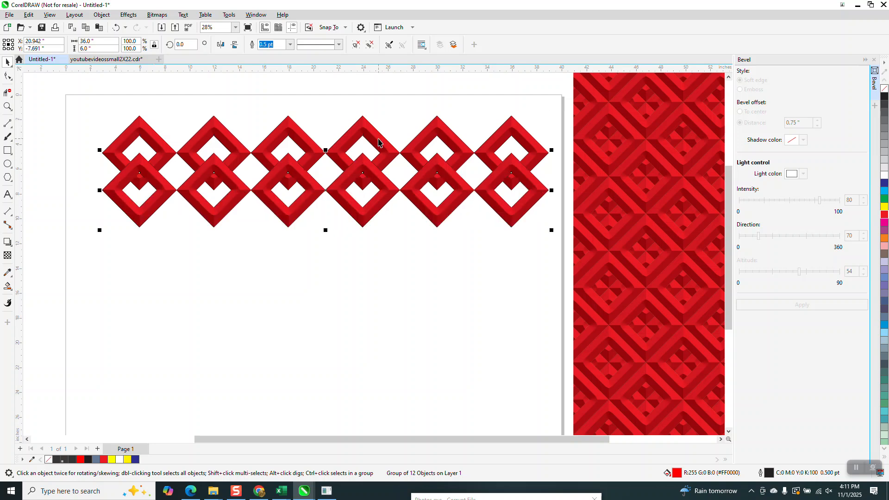
Step: Shift the duplicated lower row 3 inches to the left so the diamonds interlock, and group it with the upper row
key(Left)
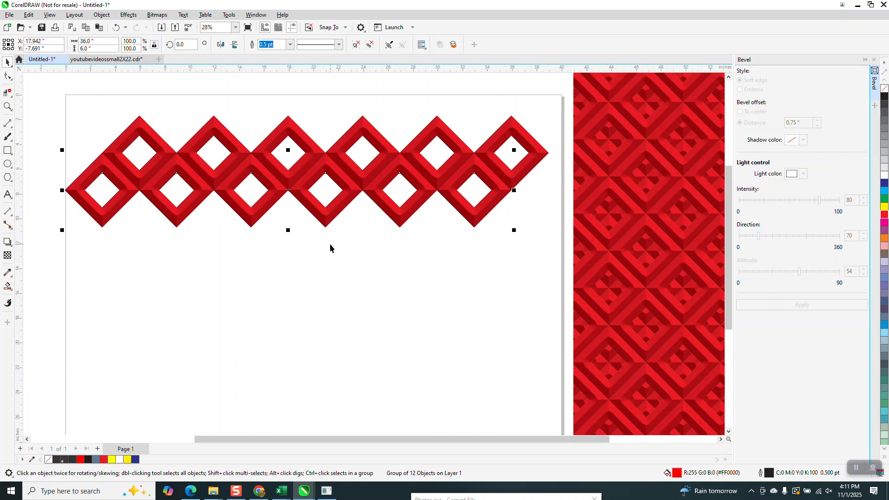
scroll(328, 251, down, 1)
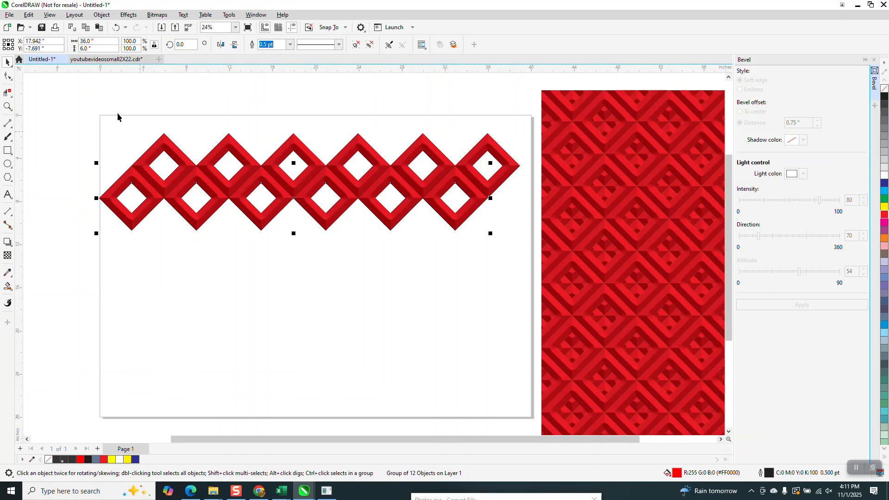
drag(86, 95, 441, 240)
drag(530, 262, 536, 270)
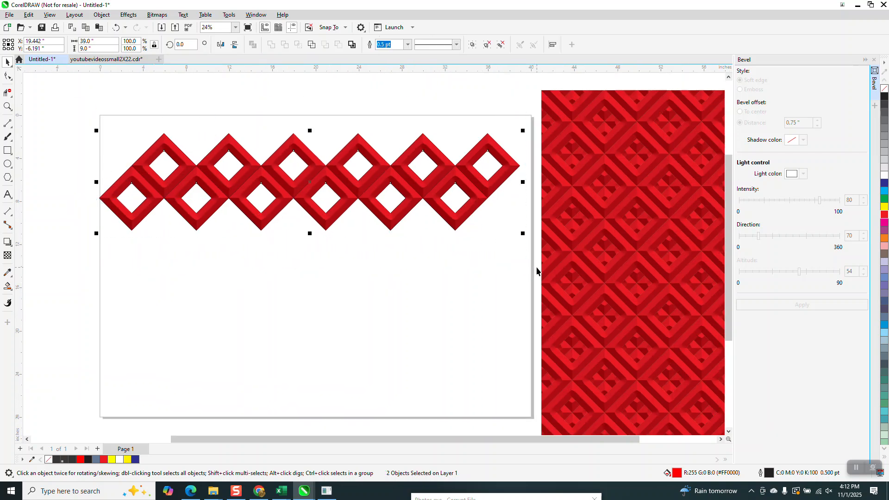
key(ctrl+g)
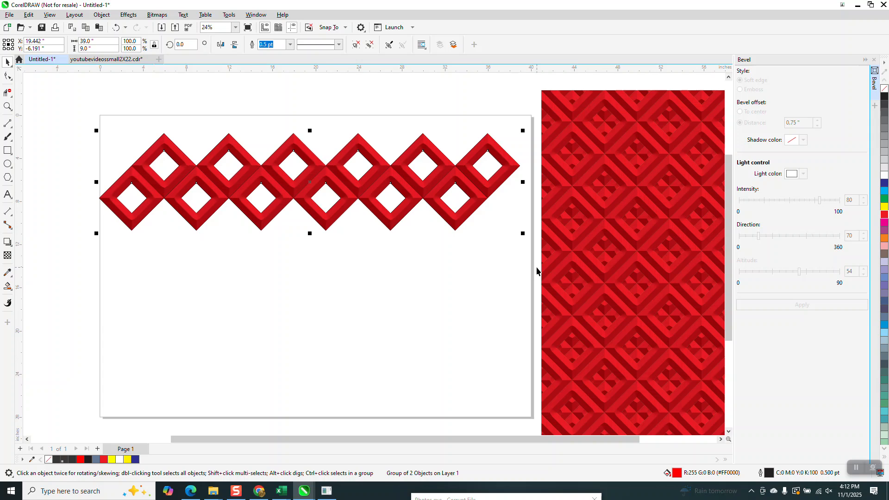
Step: Stack duplicates of the two-row group downward, each 6 inches below the last, until the lattice has ten rows
key(Down)
key(Down)
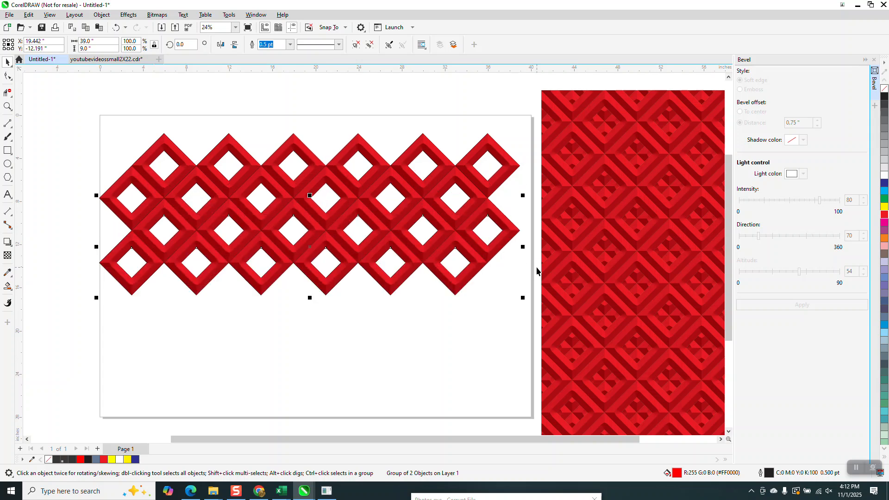
key(ctrl+d)
key(ctrl+d)
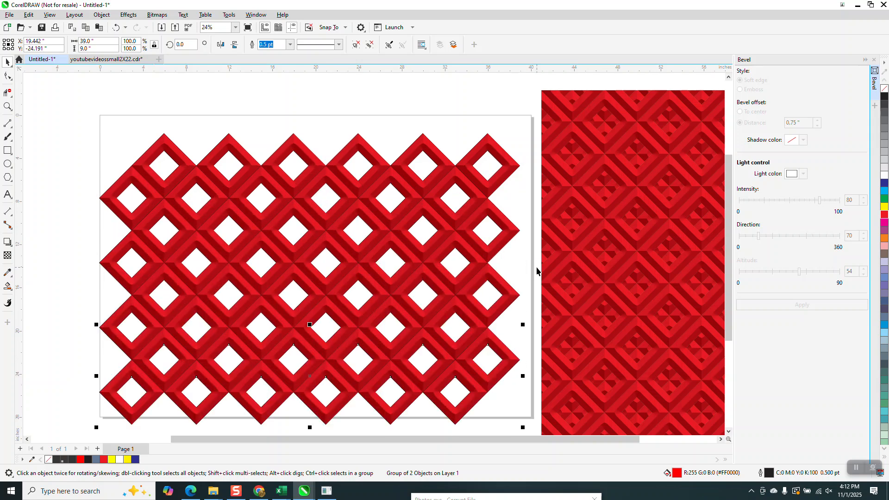
key(ctrl+d)
scroll(537, 271, down, 1)
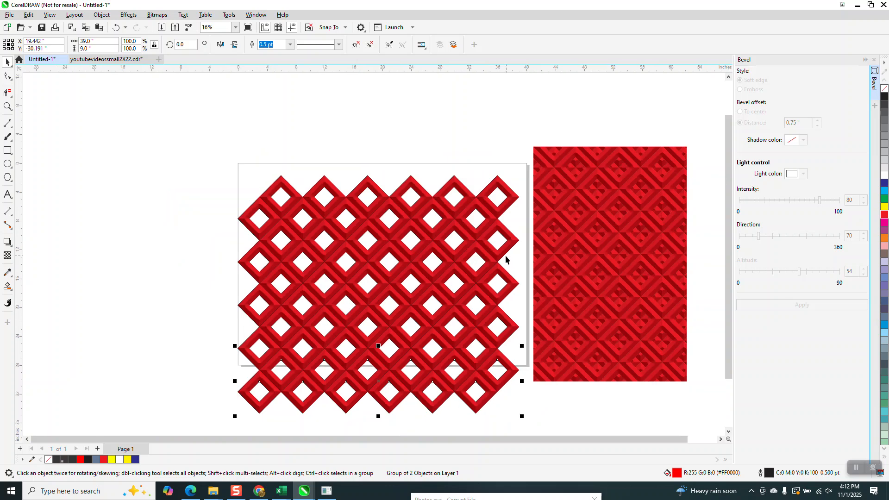
scroll(506, 255, down, 1)
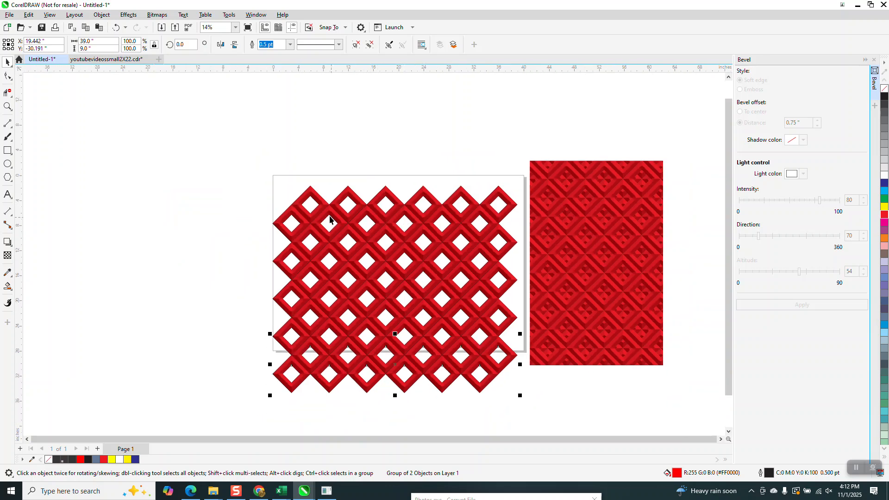
Step: Move the whole lattice up and left, group it, and overlay a duplicate offset 3 inches to the left
drag(247, 160, 538, 368)
drag(492, 305, 451, 280)
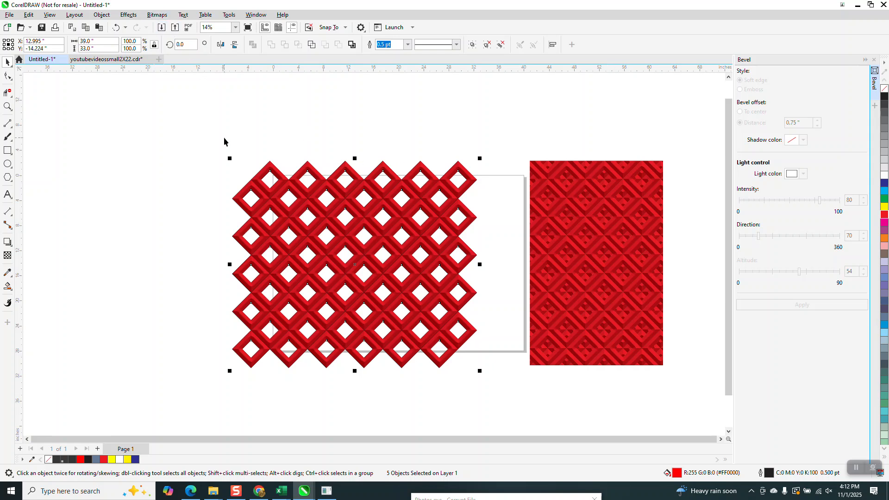
drag(224, 137, 500, 404)
key(ctrl+g)
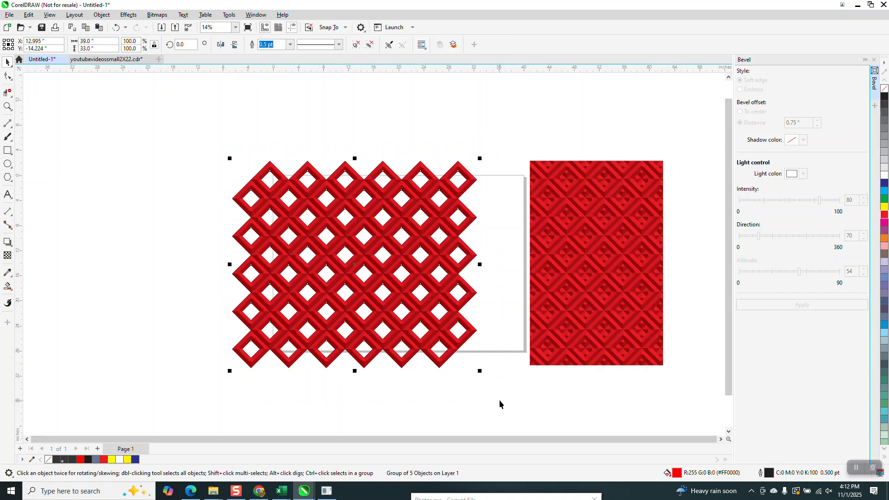
key(Left)
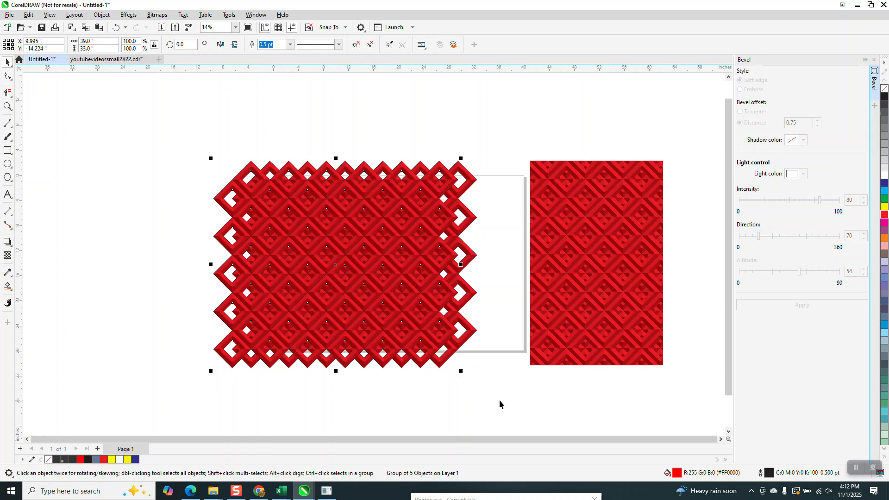
Step: Try moving the overlaid lattice copy about 2.5 inches lower, undo the move, and remove the overlaid copy
click(7, 107)
click(84, 133)
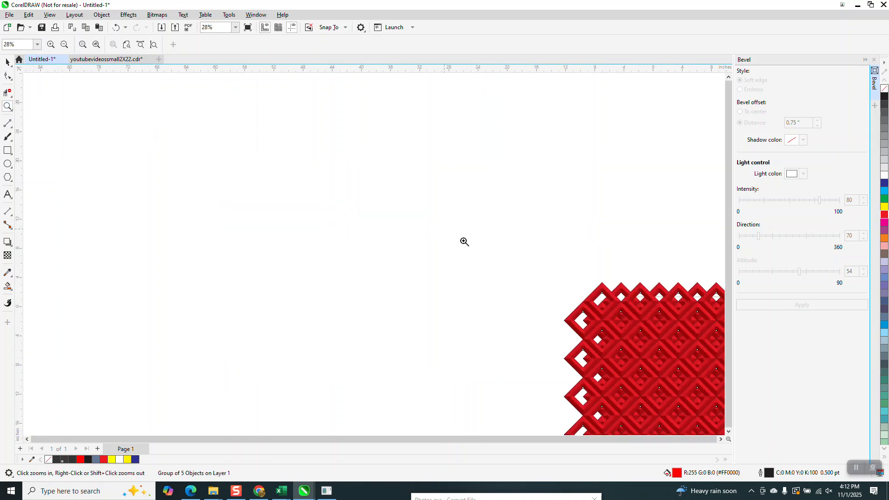
scroll(412, 222, down, 10)
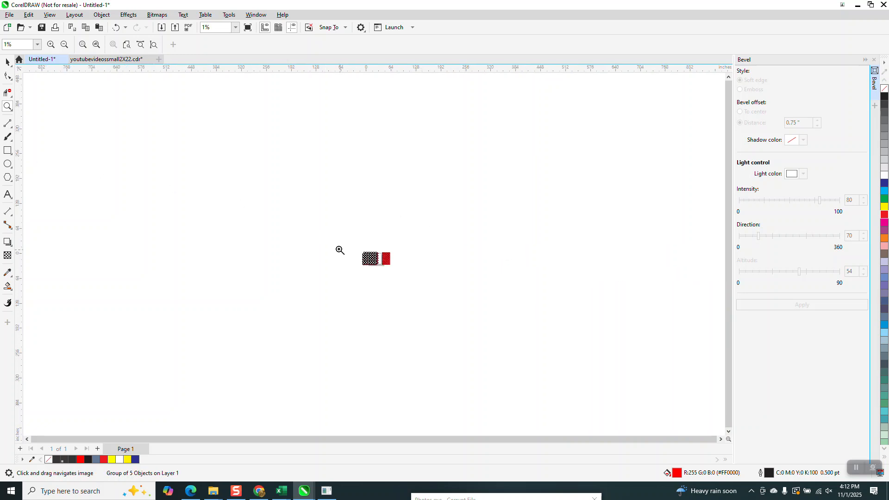
drag(364, 249, 417, 290)
drag(106, 107, 281, 242)
click(8, 63)
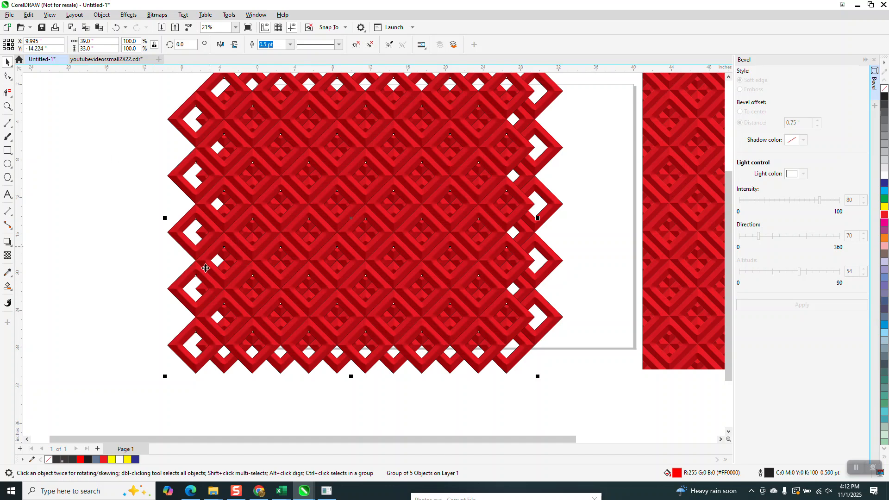
click(59, 85)
drag(354, 254, 332, 277)
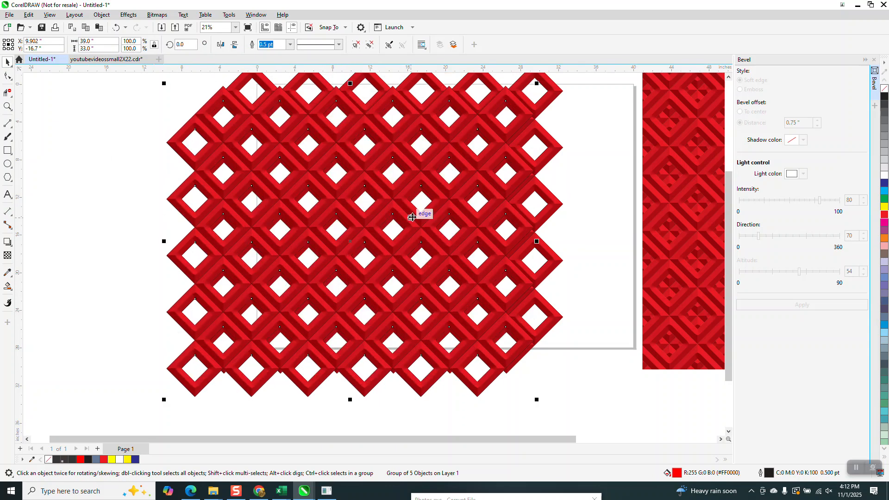
click(116, 27)
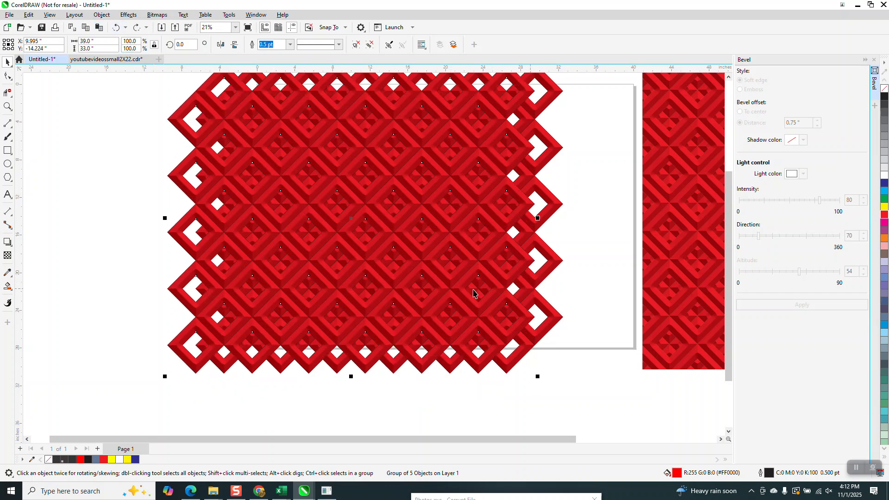
scroll(330, 249, down, 2)
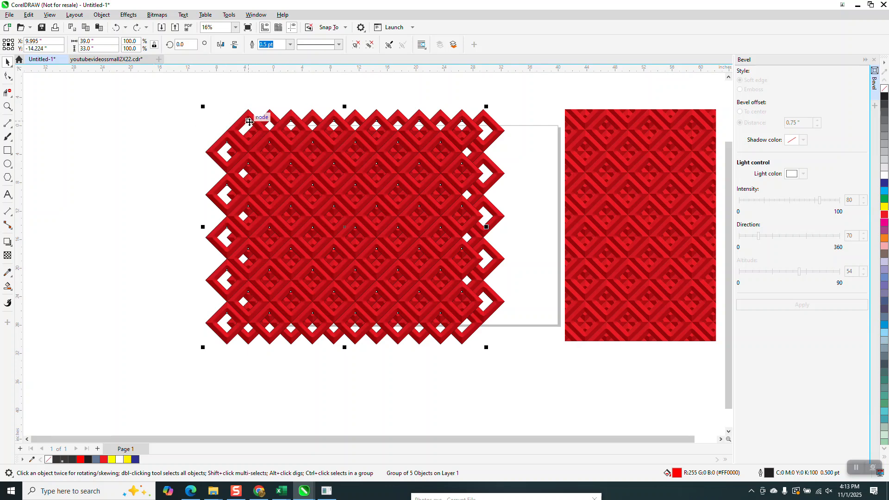
drag(249, 121, 277, 139)
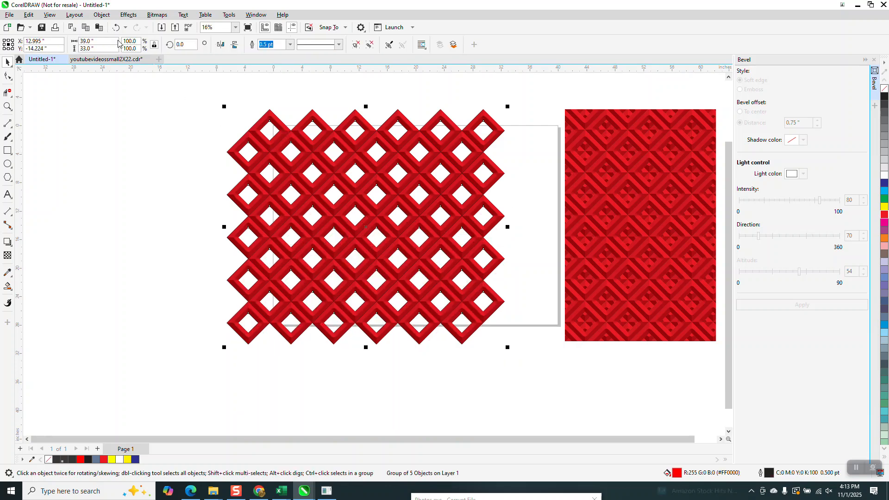
Step: Isolate the lattice's upper-left diamond by ungrouping everything, moving that diamond off the page to the left and deleting the others
click(102, 14)
mouse_move(190, 172)
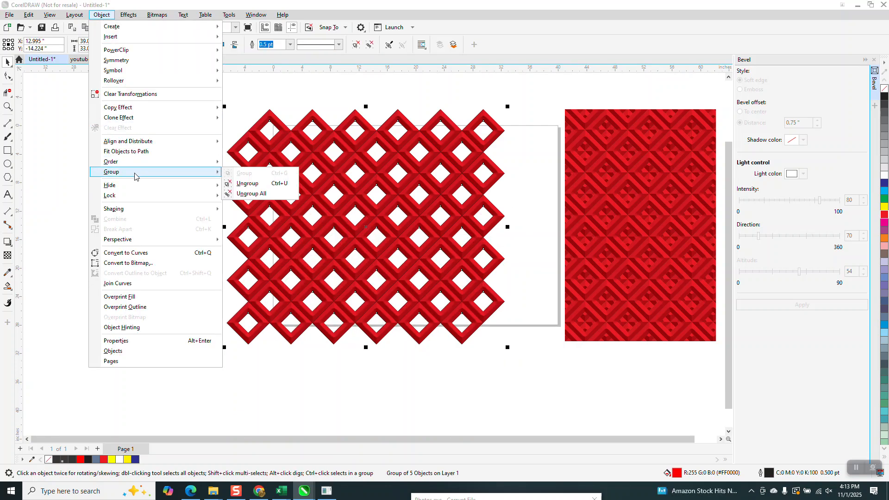
click(256, 195)
click(204, 173)
drag(276, 125, 153, 128)
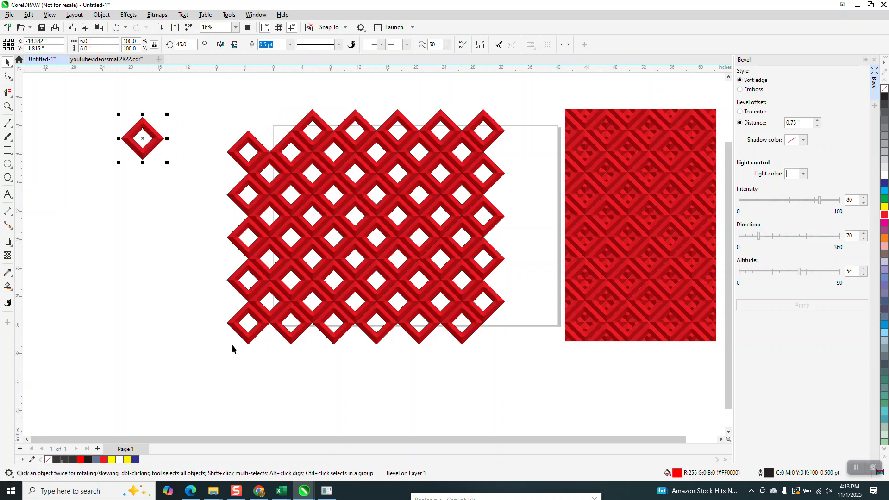
drag(211, 101, 533, 402)
key(Delete)
Step: Convert the remaining diamond to a 300 dpi CMYK bitmap with anti-aliasing and a transparent background
click(148, 135)
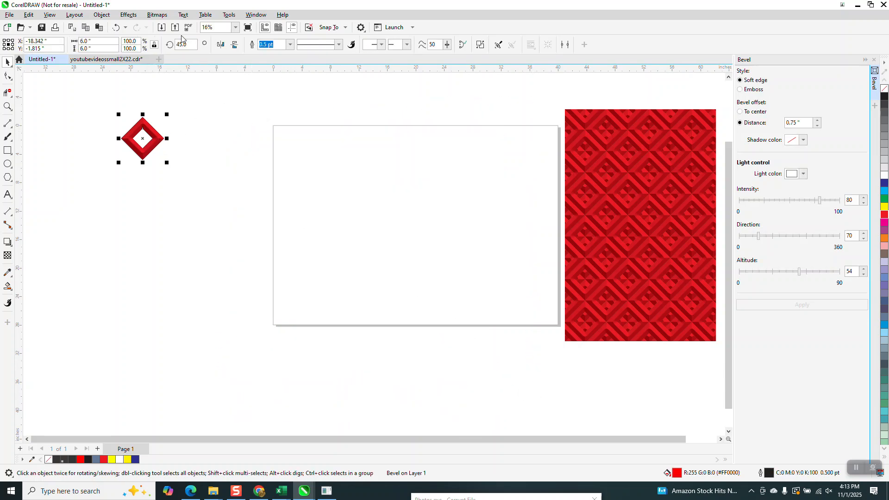
click(160, 15)
click(181, 27)
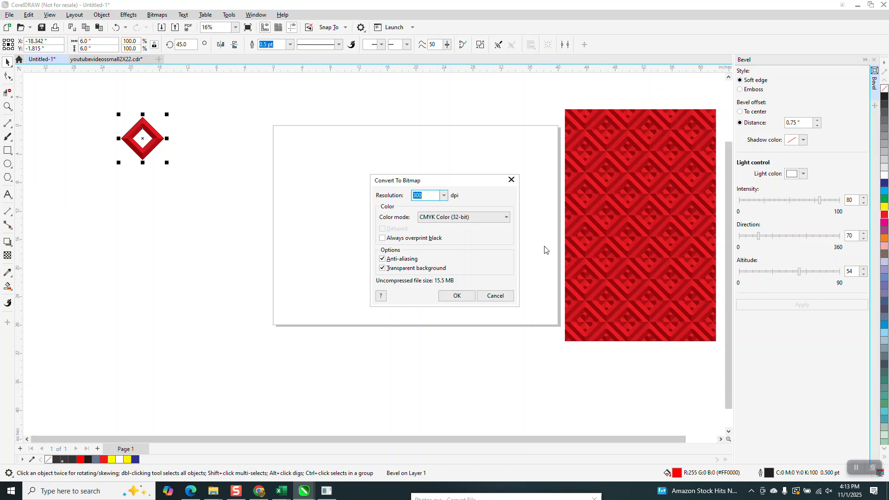
click(456, 295)
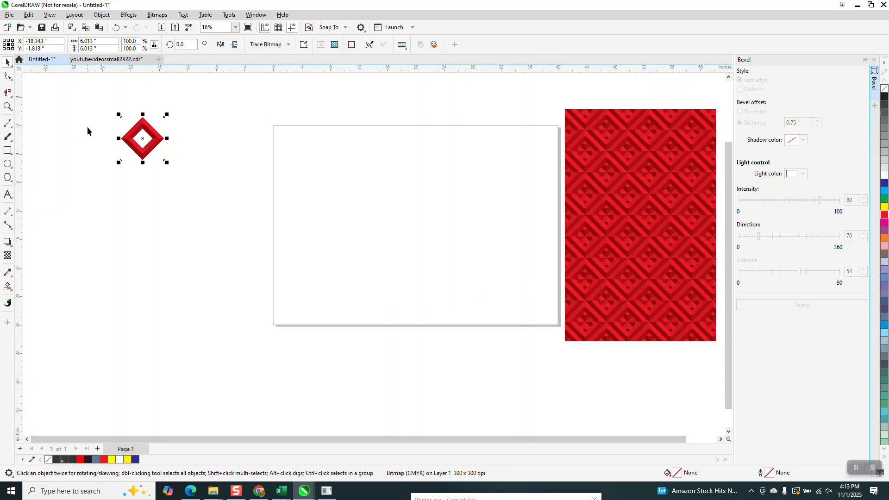
Step: Set the nudge distance to 6 inches and place a duplicate of the bitmap diamond 6 inches to the right
click(260, 95)
click(315, 43)
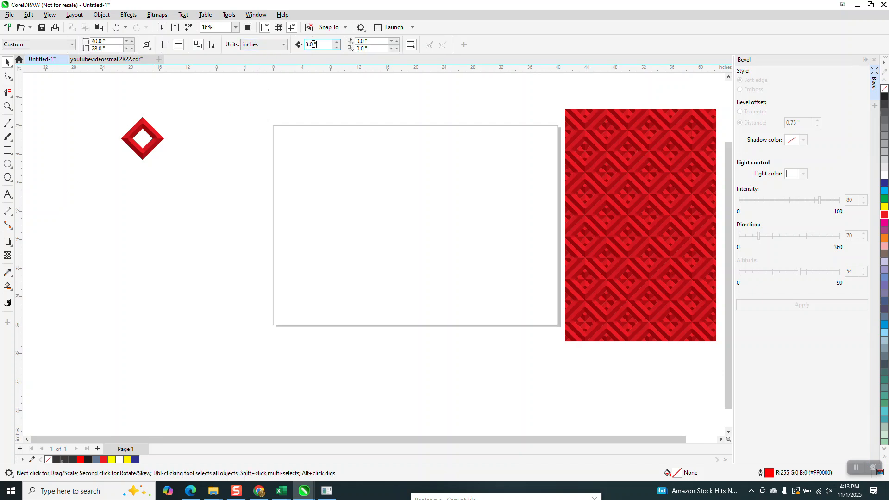
text(6)
drag(256, 205, 282, 219)
key(ctrl+d)
key(Right)
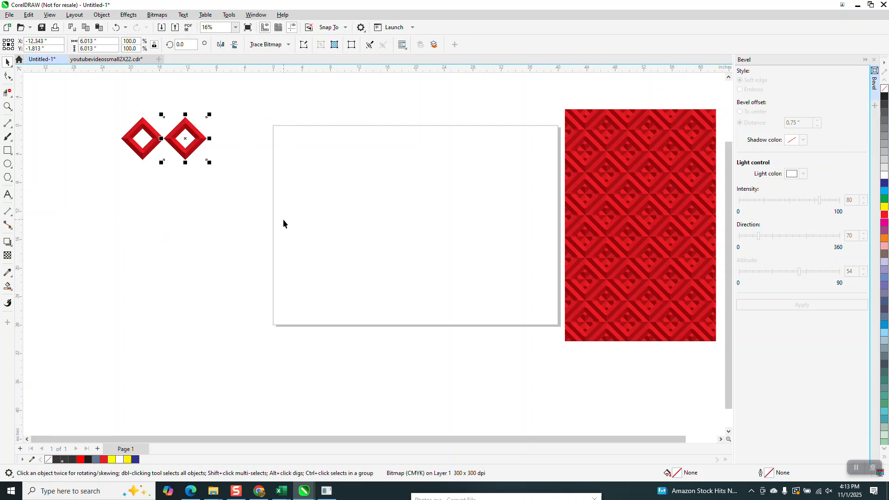
Step: Repeat the 6-inch duplication to the right until the row contains eight diamonds
key(ctrl+d)
key(ctrl+d)
key(ctrl+d)
key(ctrl+d)
key(ctrl+d)
key(ctrl+d)
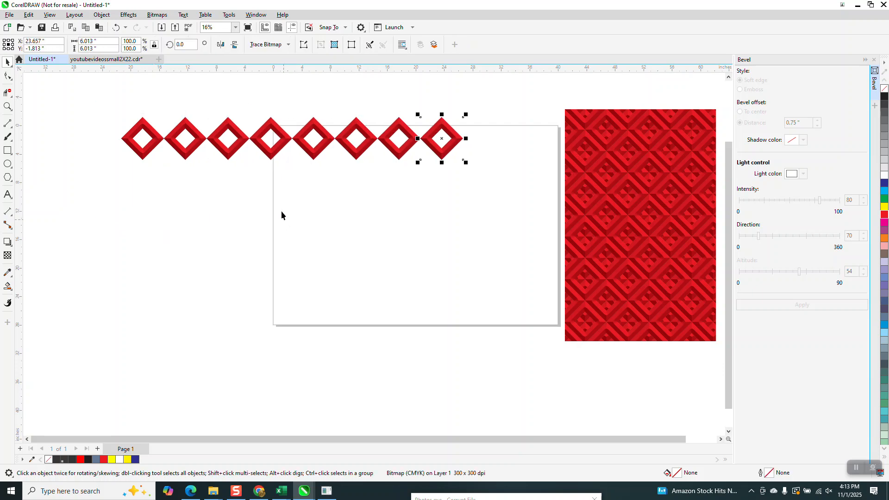
Step: Set the nudge distance to 3 inches and group the row of eight bitmap diamonds
drag(115, 106, 446, 232)
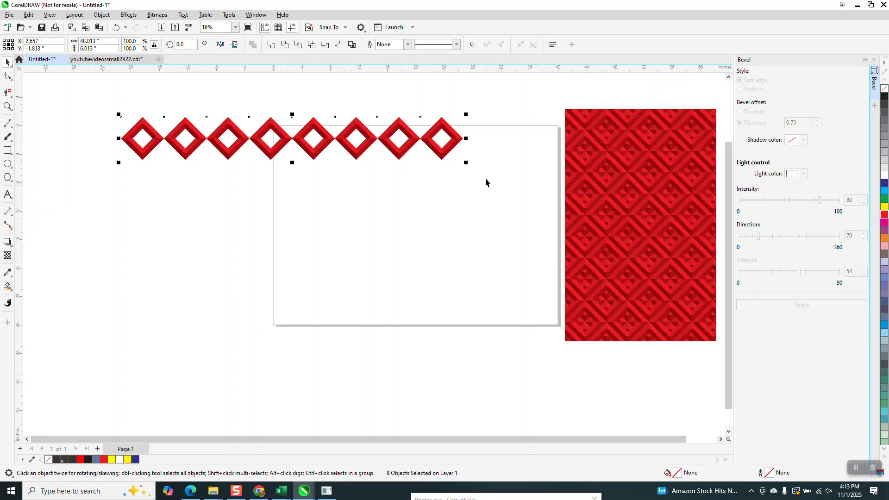
click(385, 89)
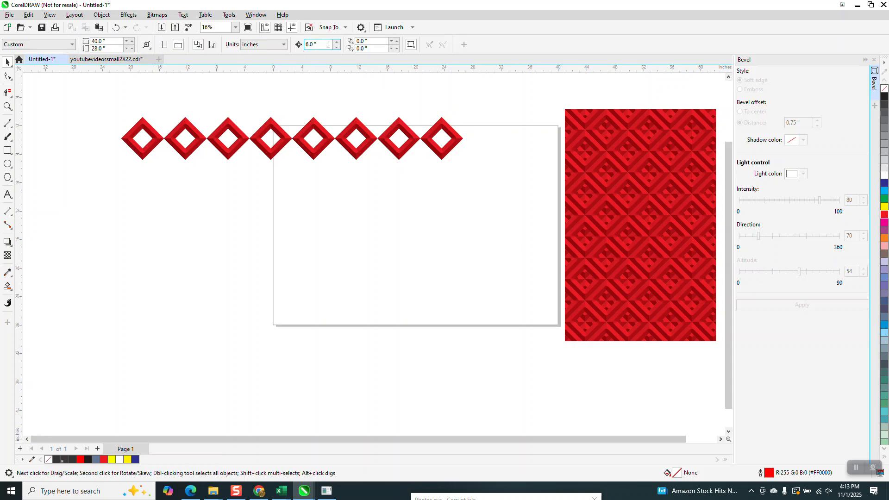
text(3)
key(Return)
drag(457, 237, 459, 238)
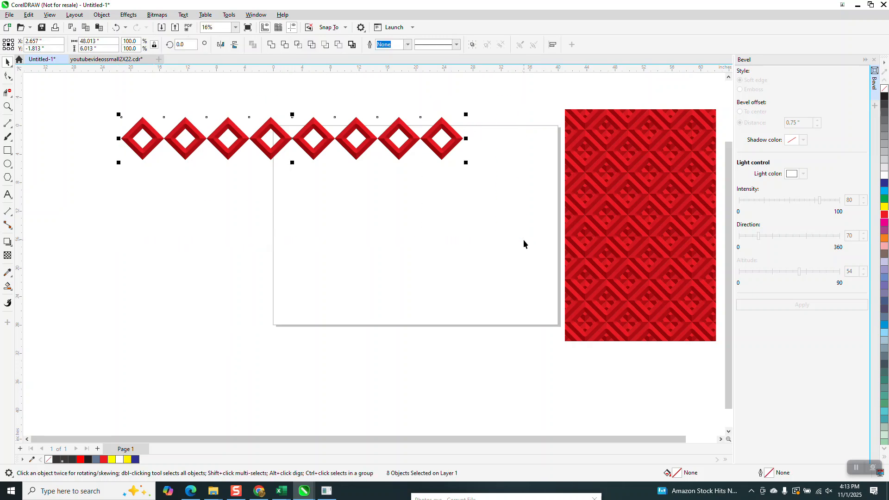
key(ctrl+g)
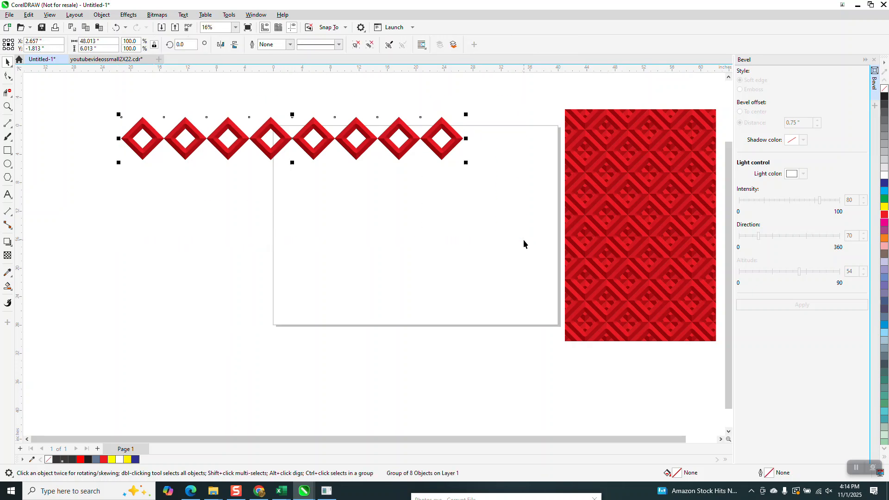
Step: Duplicate the grouped bitmap row and offset the copy 3 inches down and 3 inches left
key(plus)
key(Down)
key(Left)
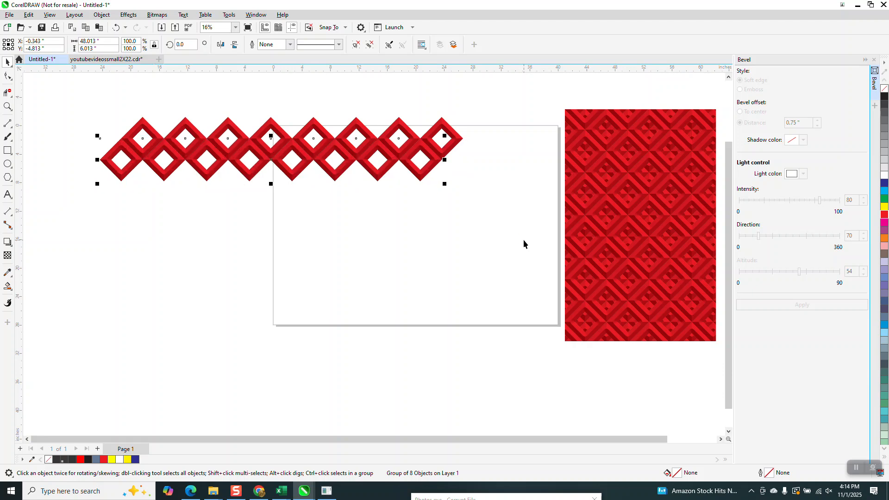
Step: Duplicate both bitmap rows together 6 inches lower and repeat the duplication until the lattice has twelve rows
drag(83, 106, 494, 225)
key(plus)
key(Down)
key(Down)
key(ctrl+d)
key(ctrl+d)
key(ctrl+d)
key(ctrl+d)
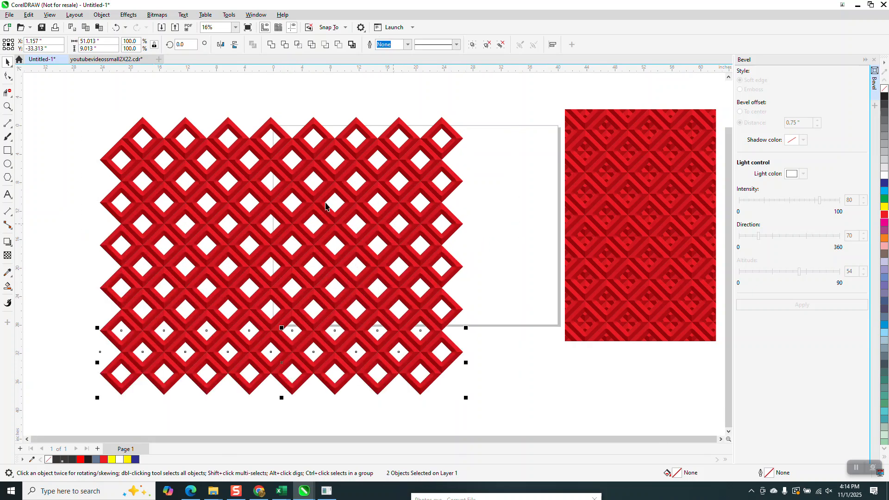
Step: Group all twelve rows of bitmap diamonds into one lattice and select it
scroll(349, 211, down, 1)
drag(99, 113, 500, 385)
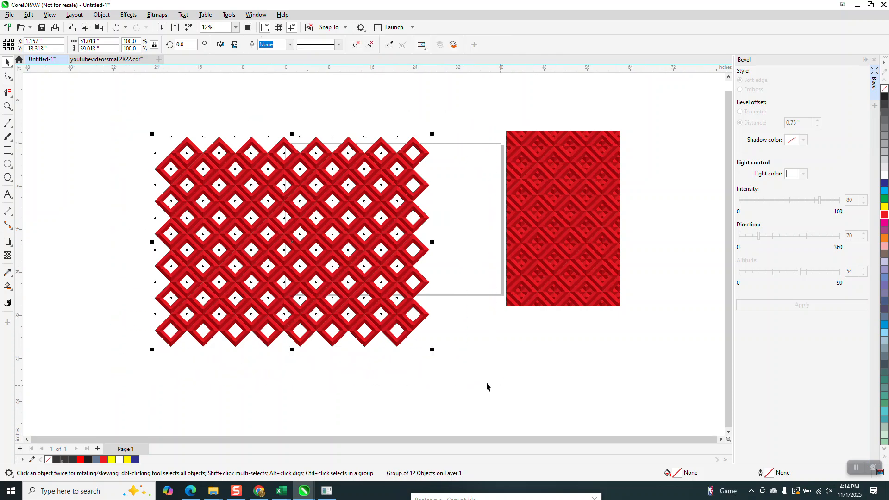
click(489, 259)
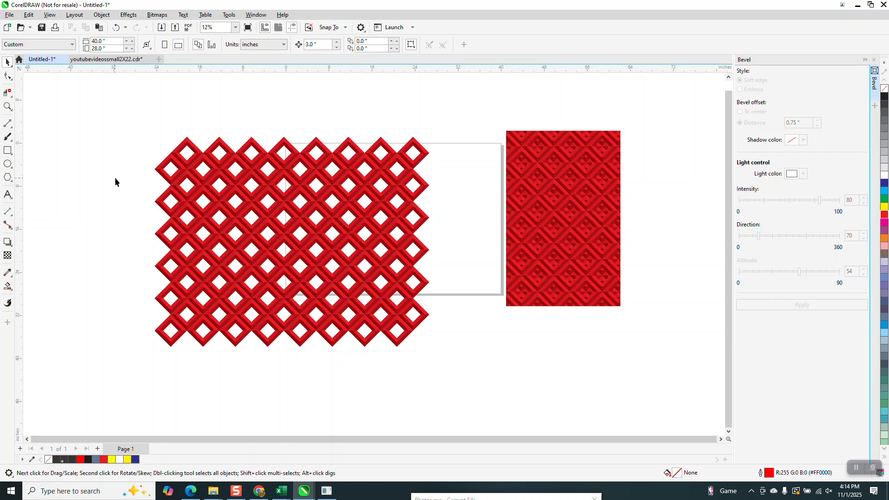
click(187, 174)
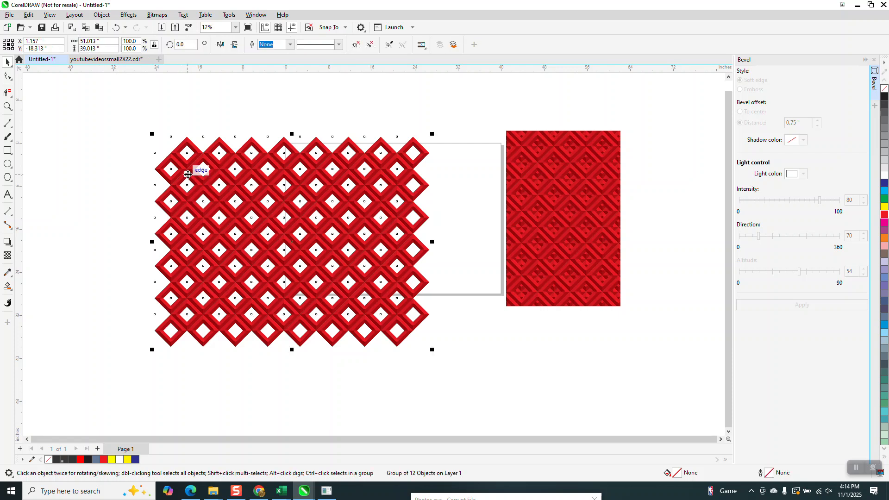
Step: Create a black-filled rectangle the size of the lattice and send it to the back of the page
double_click(7, 150)
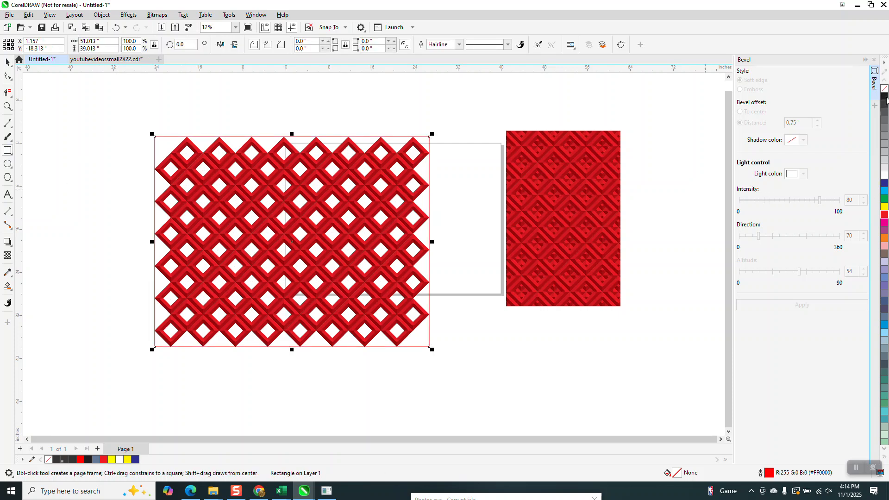
click(884, 96)
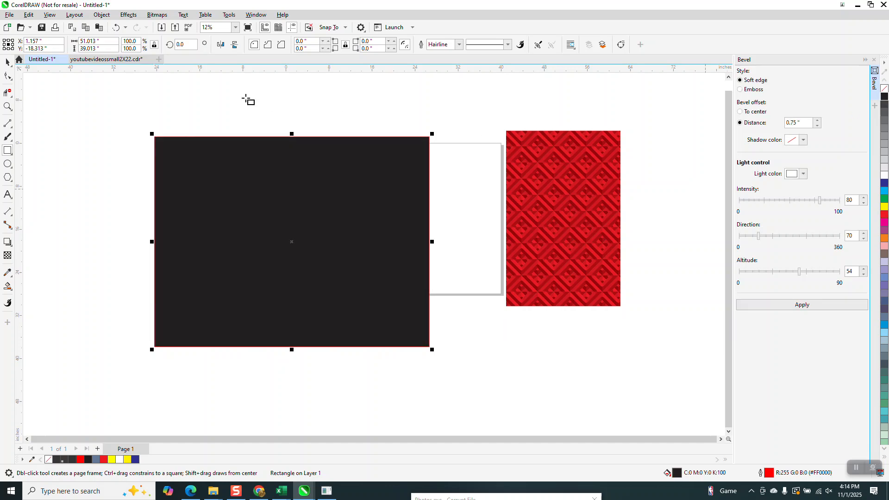
click(101, 15)
mouse_move(117, 165)
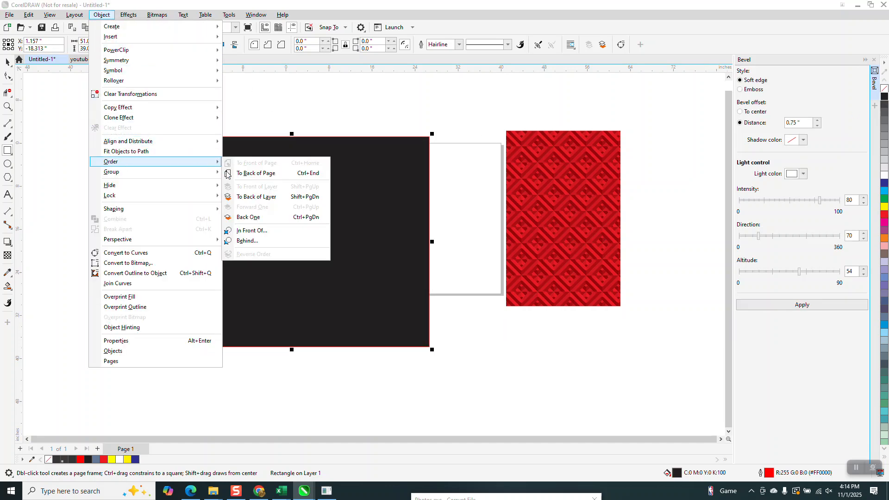
click(222, 173)
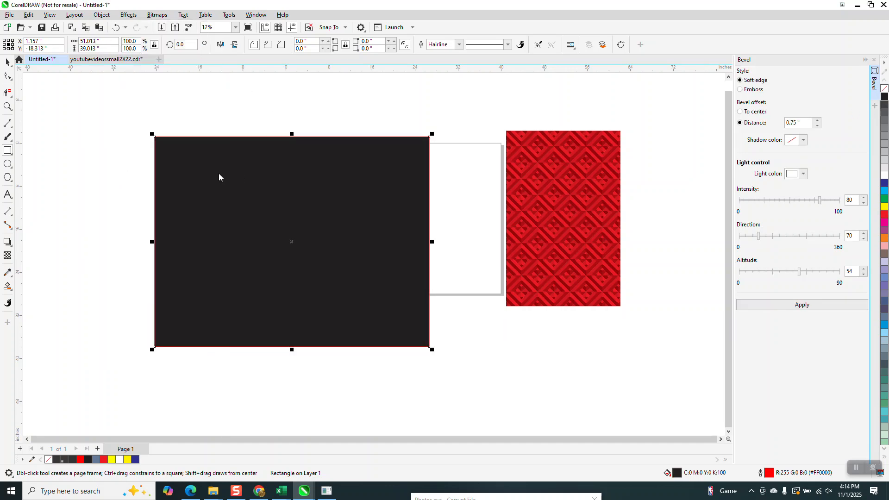
click(7, 107)
drag(189, 147, 295, 240)
scroll(259, 208, down, 5)
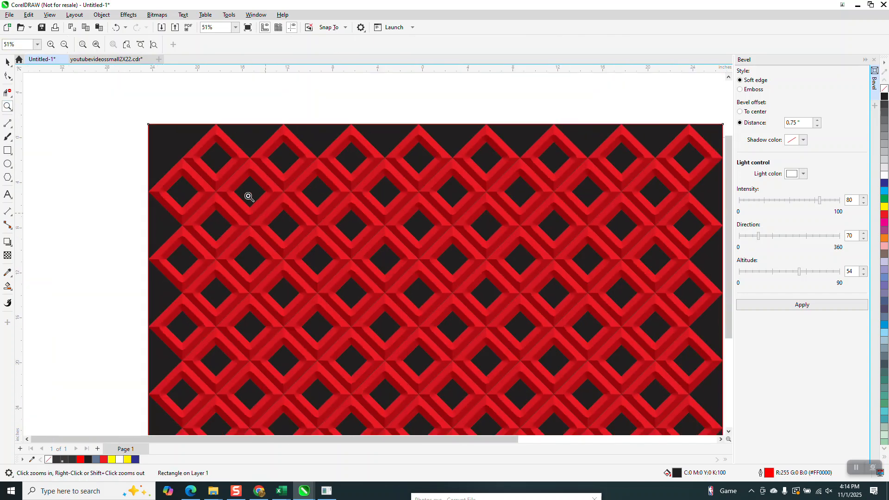
Step: Delete the black background rectangle behind the lattice
click(7, 62)
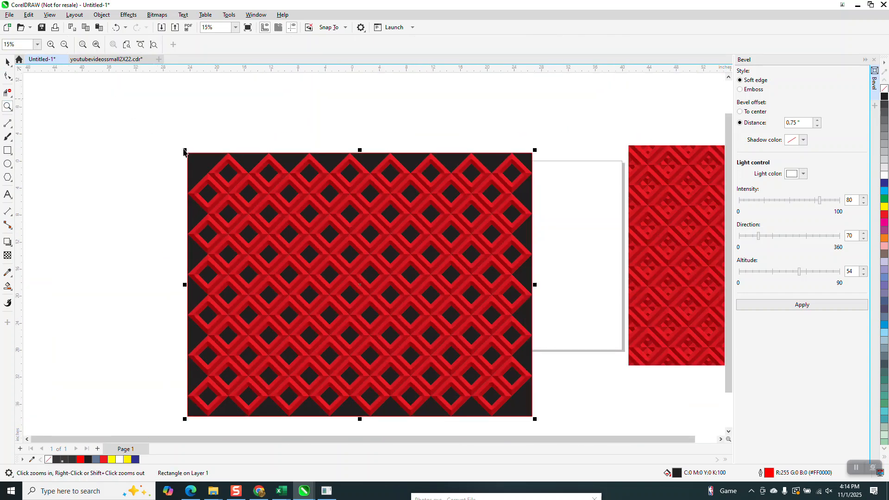
key(Delete)
Step: Duplicate the lattice with the copy offset 3 inches left, and group it with the original
click(212, 159)
click(277, 191)
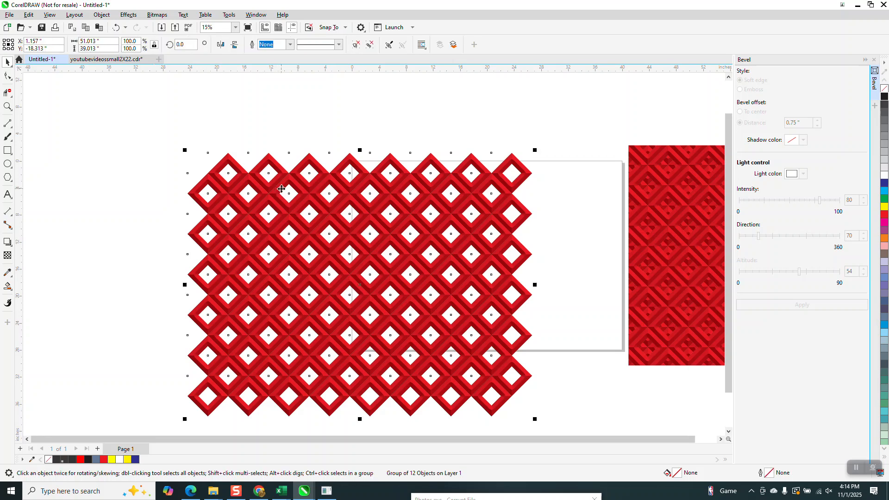
key(plus)
key(Left)
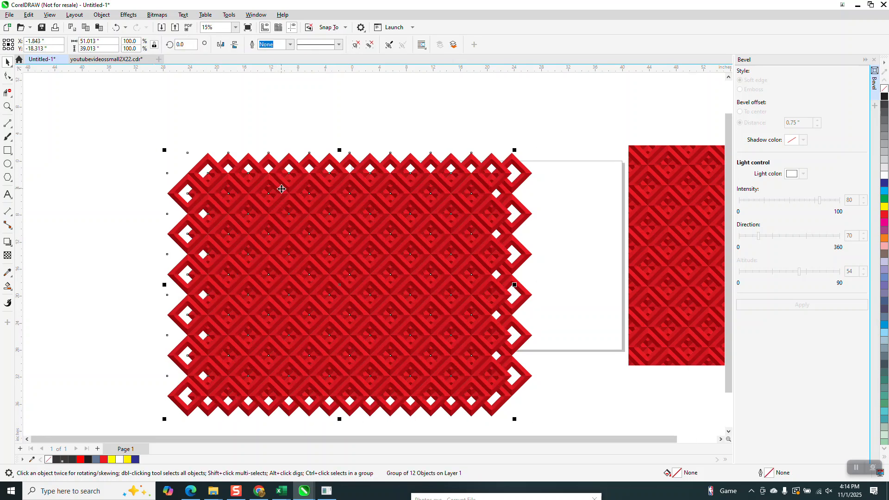
scroll(221, 167, down, 1)
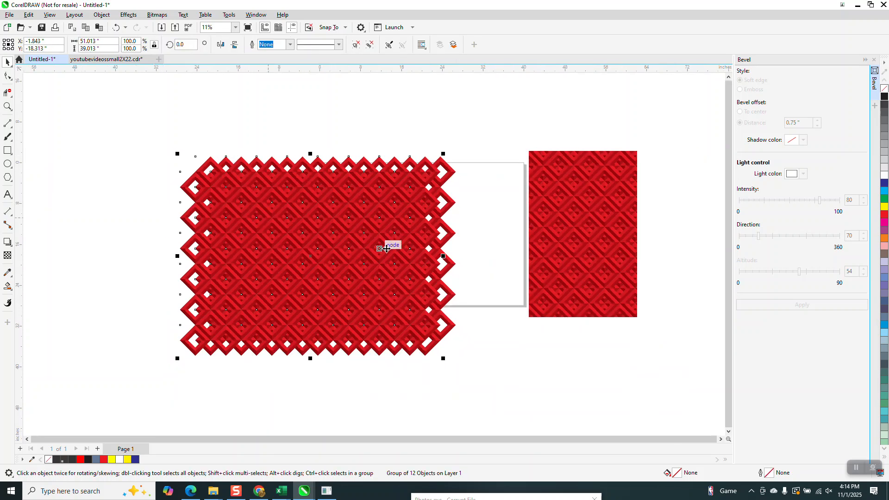
drag(166, 133, 477, 386)
key(ctrl+g)
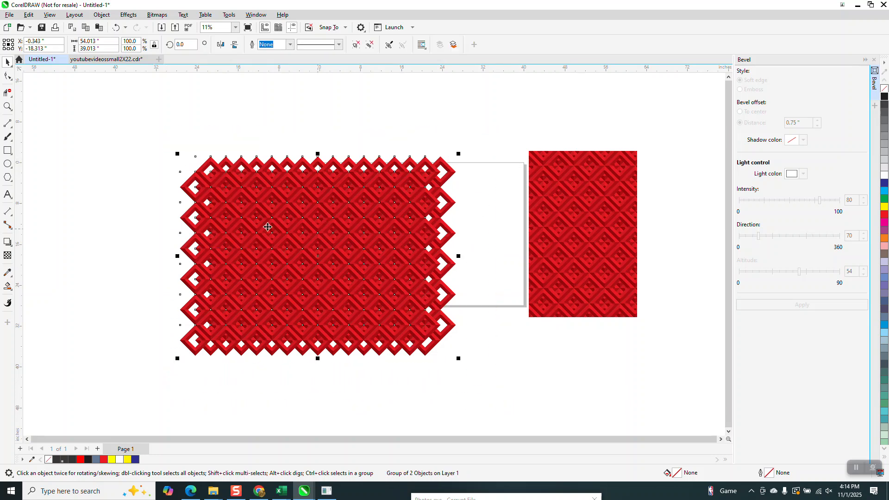
Step: Draw a rectangle about 39 by 33 inches over the overlapped lattice, inside its jagged edges
click(8, 152)
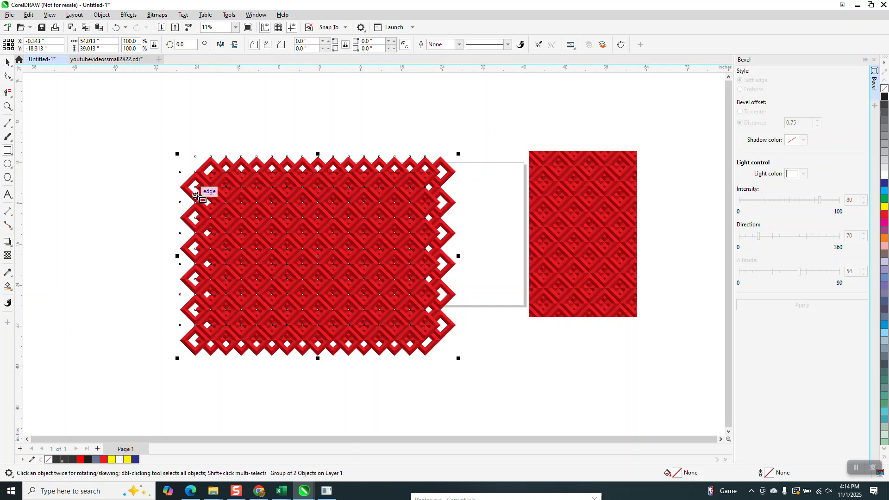
click(8, 108)
drag(179, 160, 394, 318)
click(8, 150)
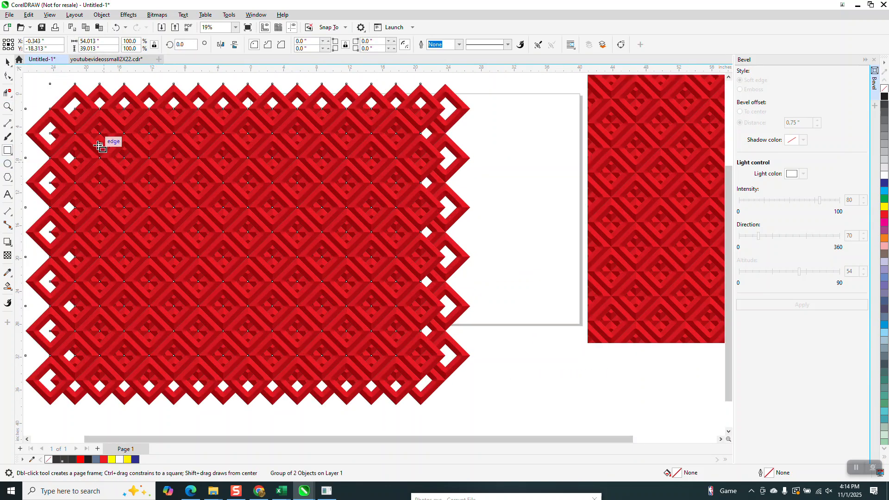
drag(99, 109, 420, 380)
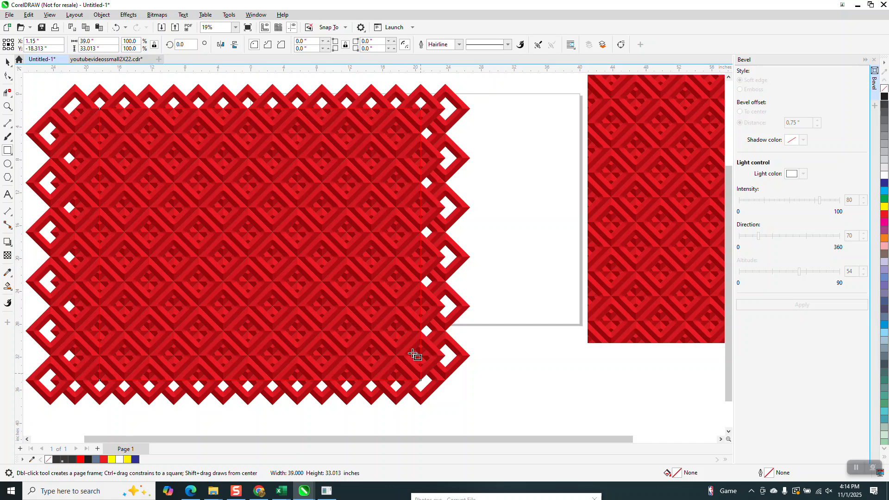
Step: Intersect the rectangle with the grouped lattice and move the resulting rectangular pattern beyond the reference pattern, up and to the right
scroll(319, 296, down, 2)
click(6, 62)
drag(114, 133, 407, 373)
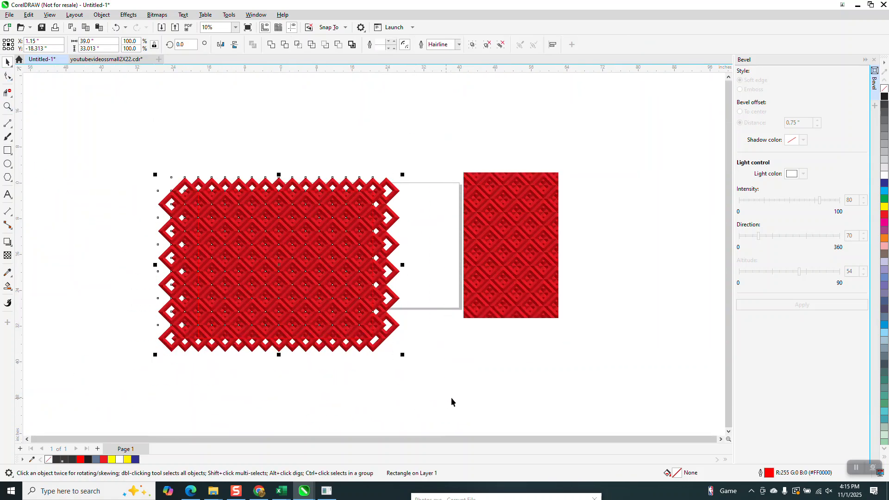
click(298, 49)
scroll(332, 238, down, 1)
drag(317, 246, 549, 189)
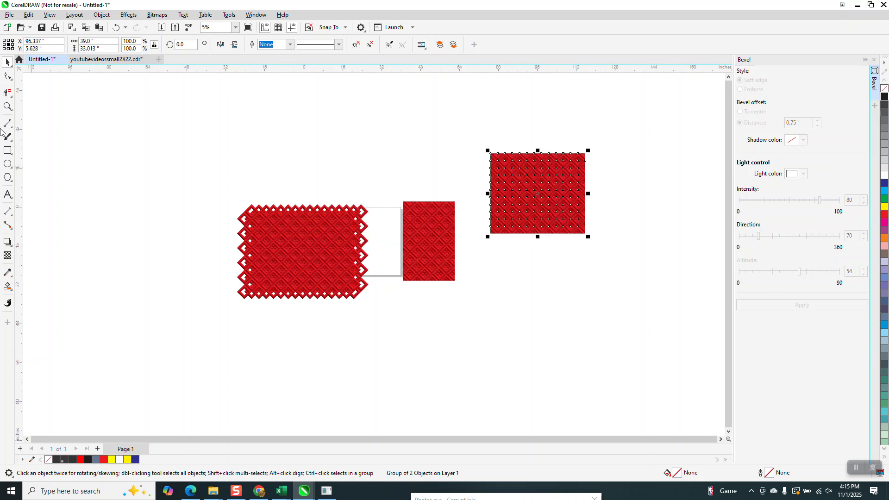
Step: Examine the cropped red pattern as a whole and its interlocking diamonds and beveled joints up close
click(8, 106)
drag(490, 150, 647, 258)
click(8, 62)
click(80, 113)
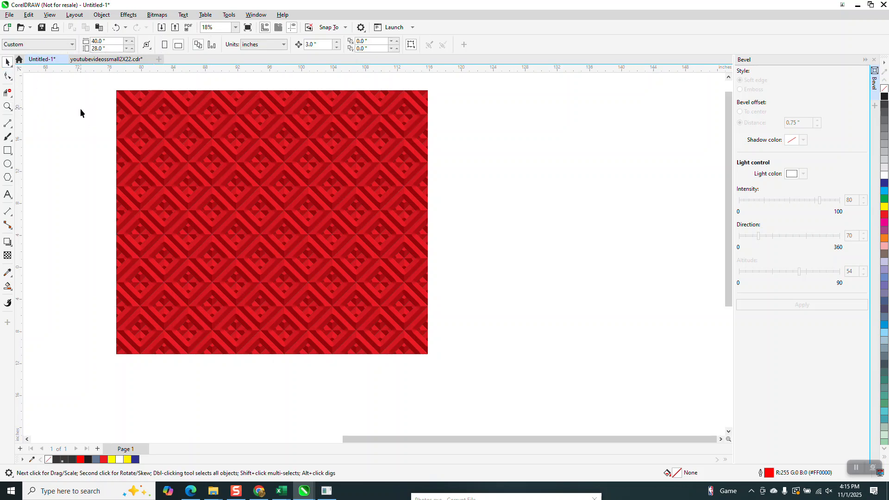
click(7, 106)
drag(109, 97, 496, 335)
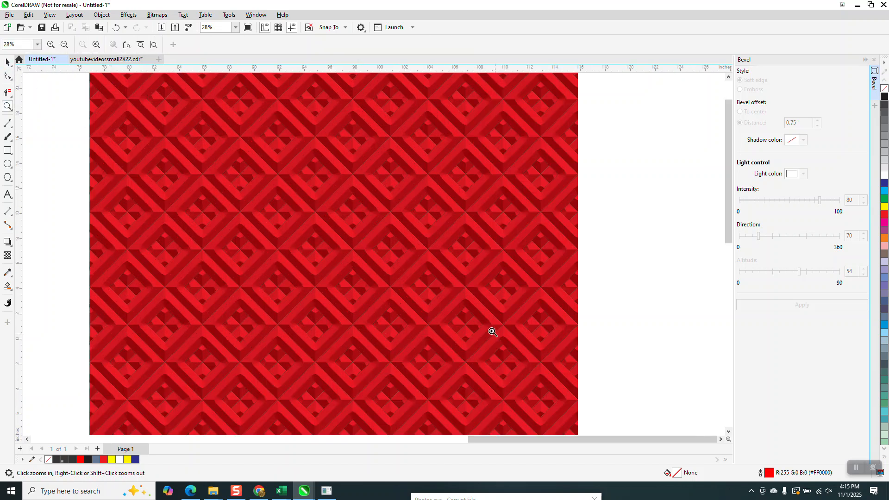
drag(296, 155, 375, 213)
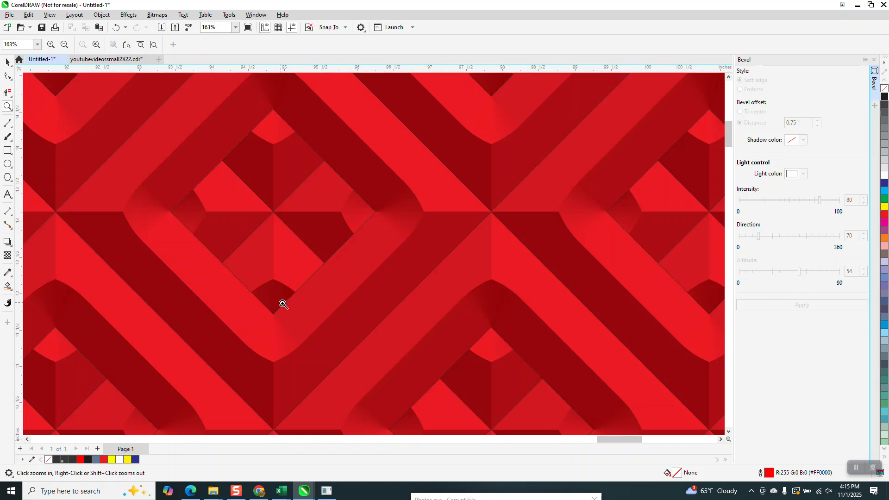
scroll(281, 175, down, 2)
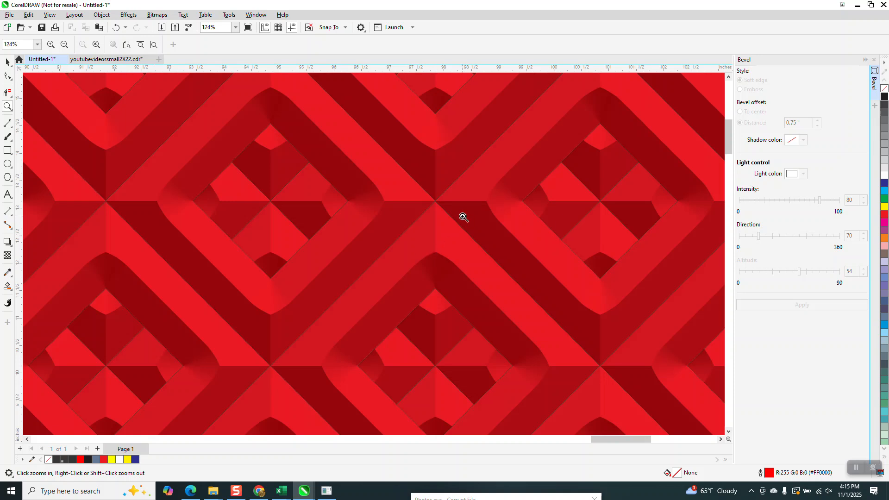
scroll(252, 220, down, 2)
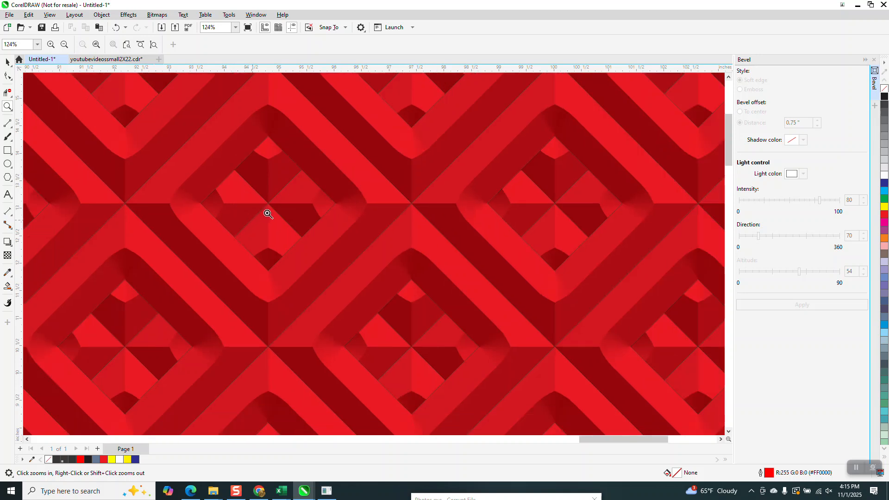
scroll(273, 218, down, 6)
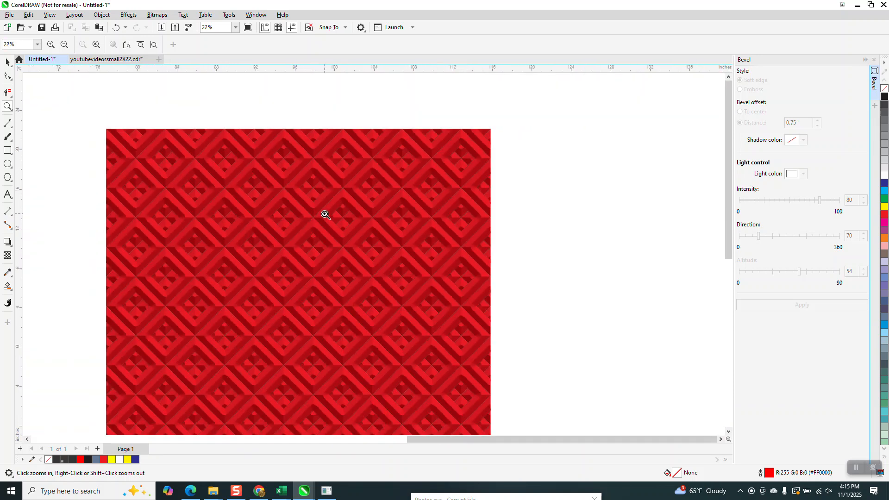